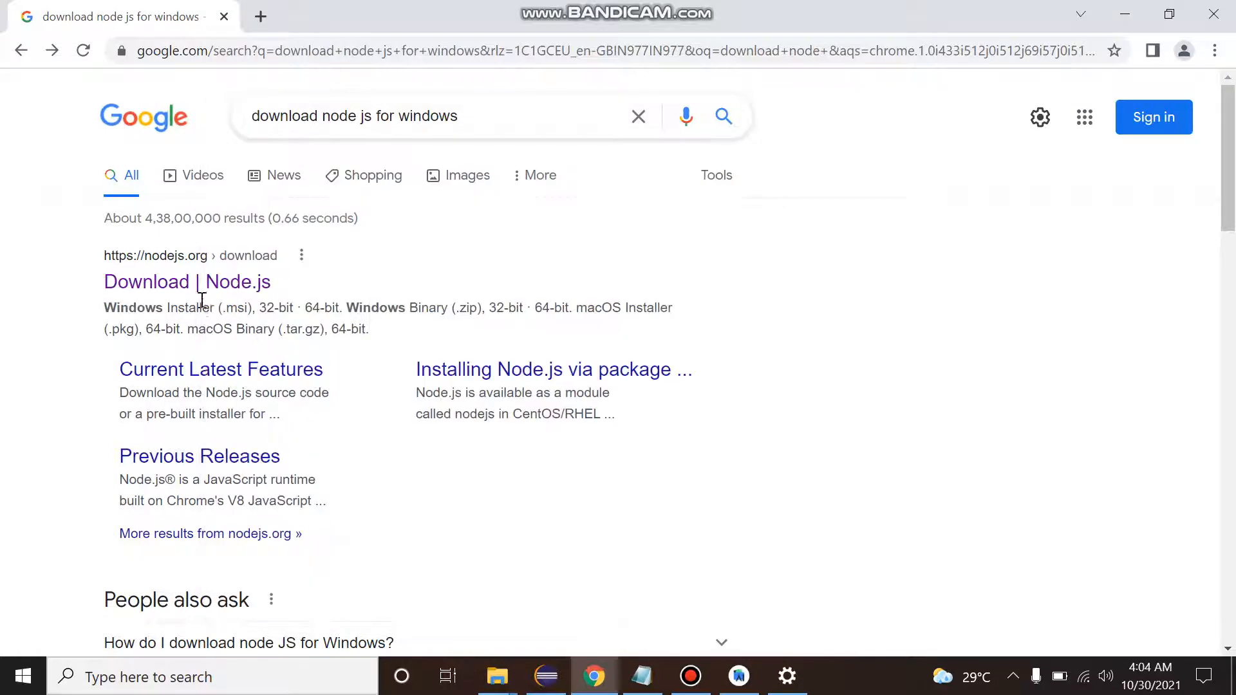
# - Download the 64-bit Windows Installer (.msi) of the LTS version from the Node.js download page
pyautogui.click(180, 287)
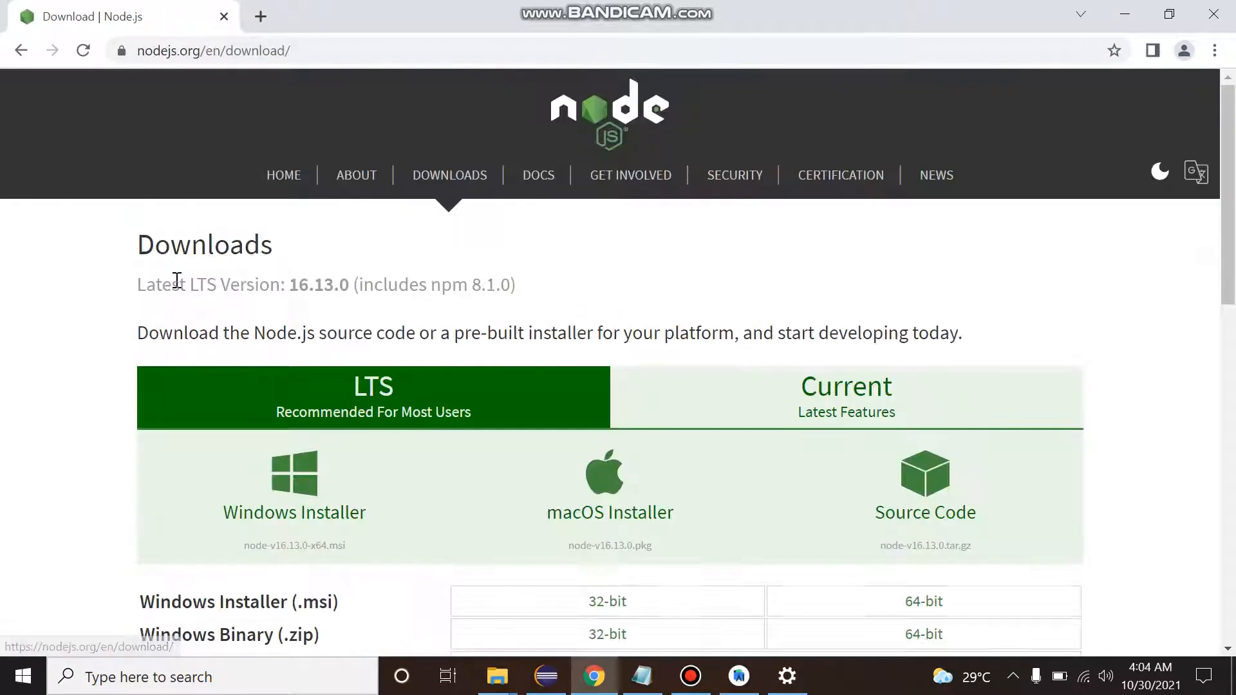
pyautogui.scroll(-4, 176, 279)
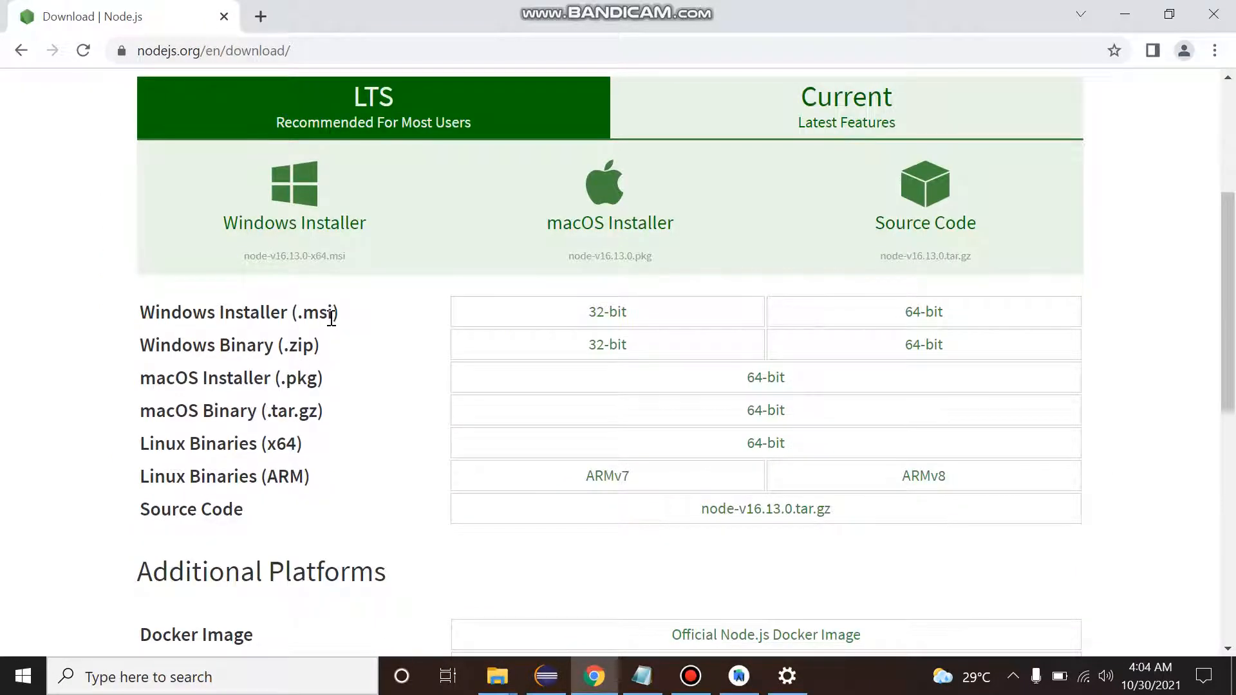
pyautogui.moveTo(332, 312); pyautogui.dragTo(296, 317)
pyautogui.click(898, 322)
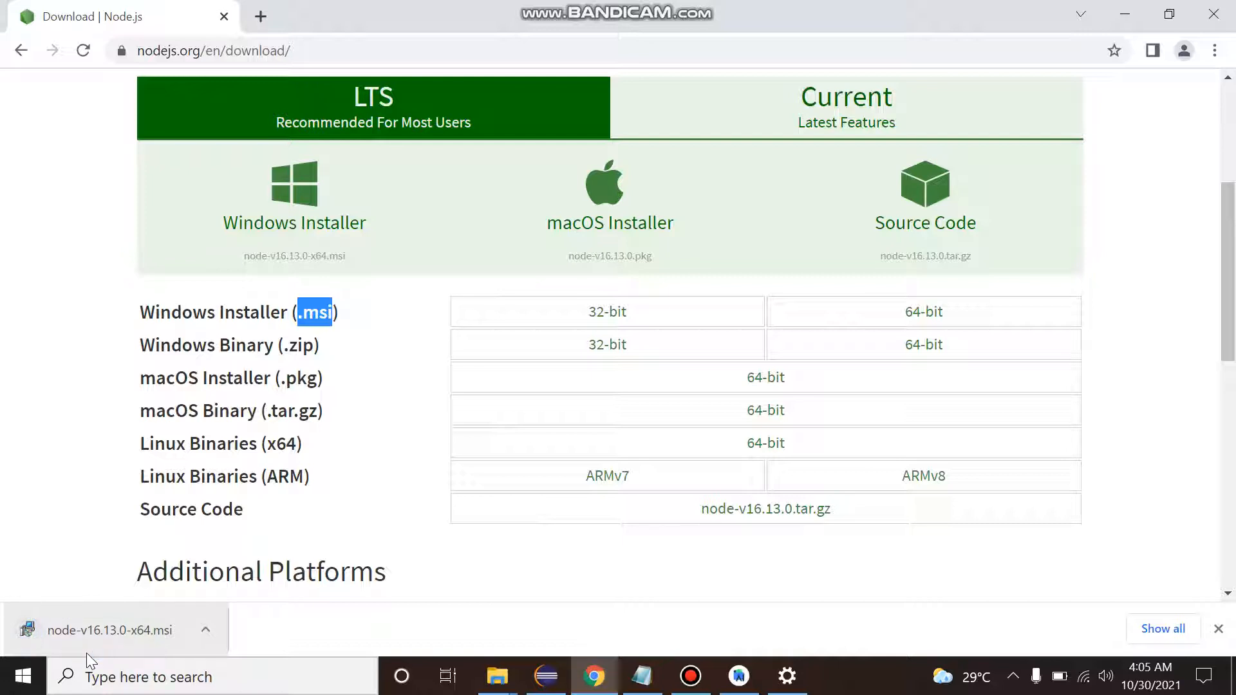
# - Show the downloaded node-v16.13.0-x64 installer in its folder and launch it
pyautogui.rightClick(90, 646)
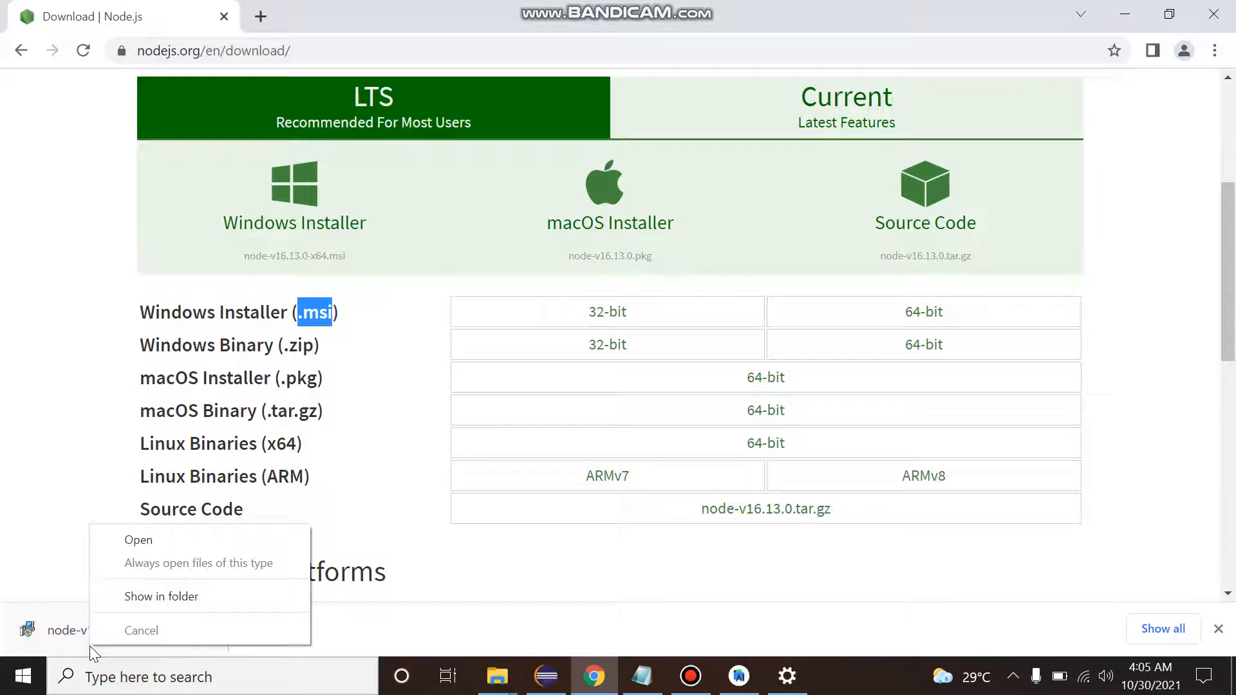
pyautogui.click(129, 593)
pyautogui.doubleClick(263, 174)
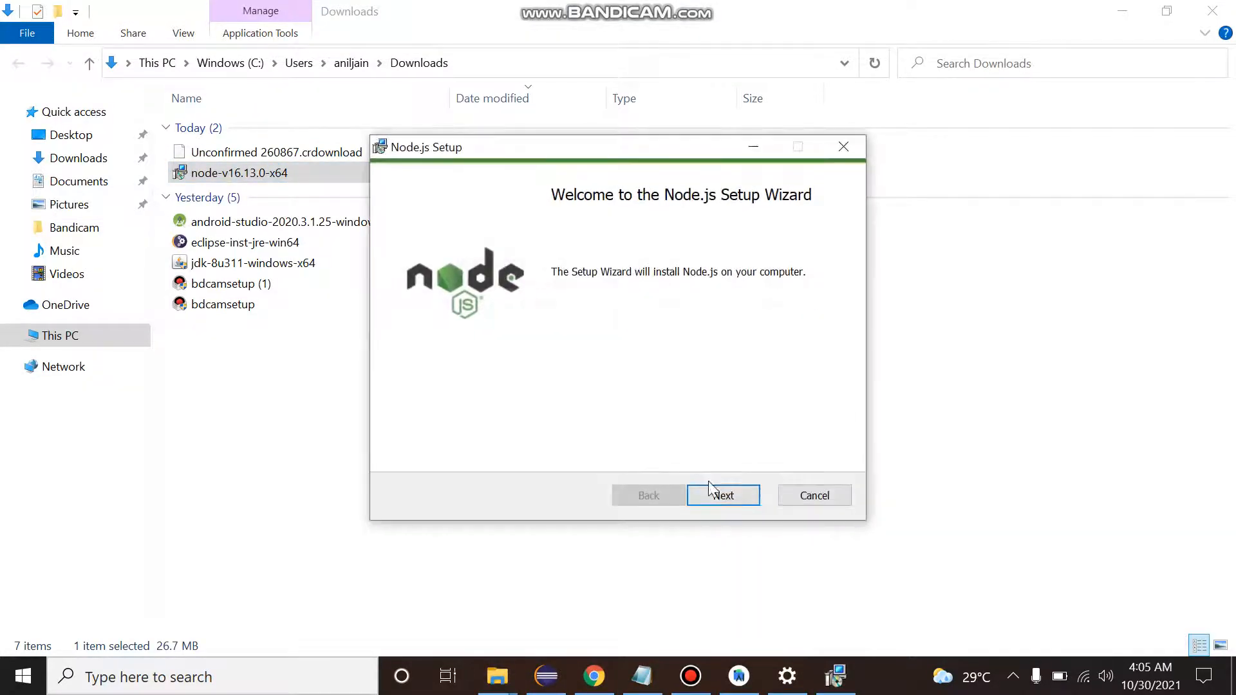
# - Accept the license agreement and install Node.js to C:\Program Files\nodejs\ with the default features, then finish the setup wizard
pyautogui.click(722, 496)
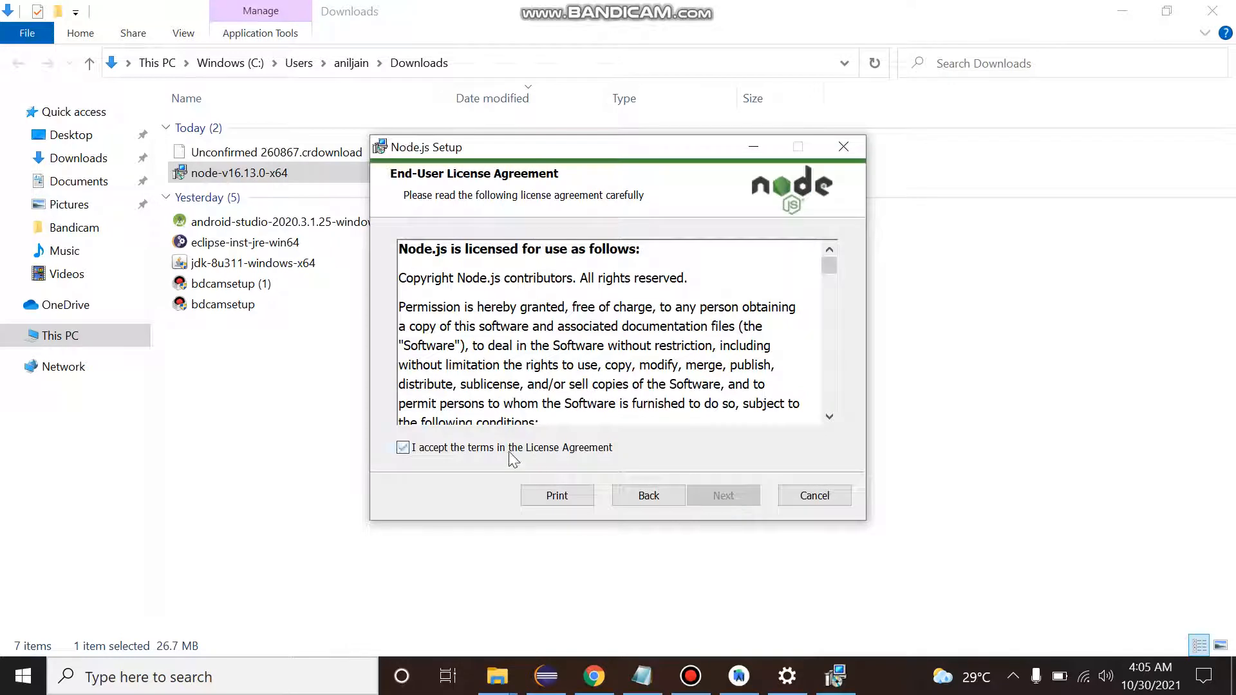
pyautogui.click(509, 450)
pyautogui.click(714, 503)
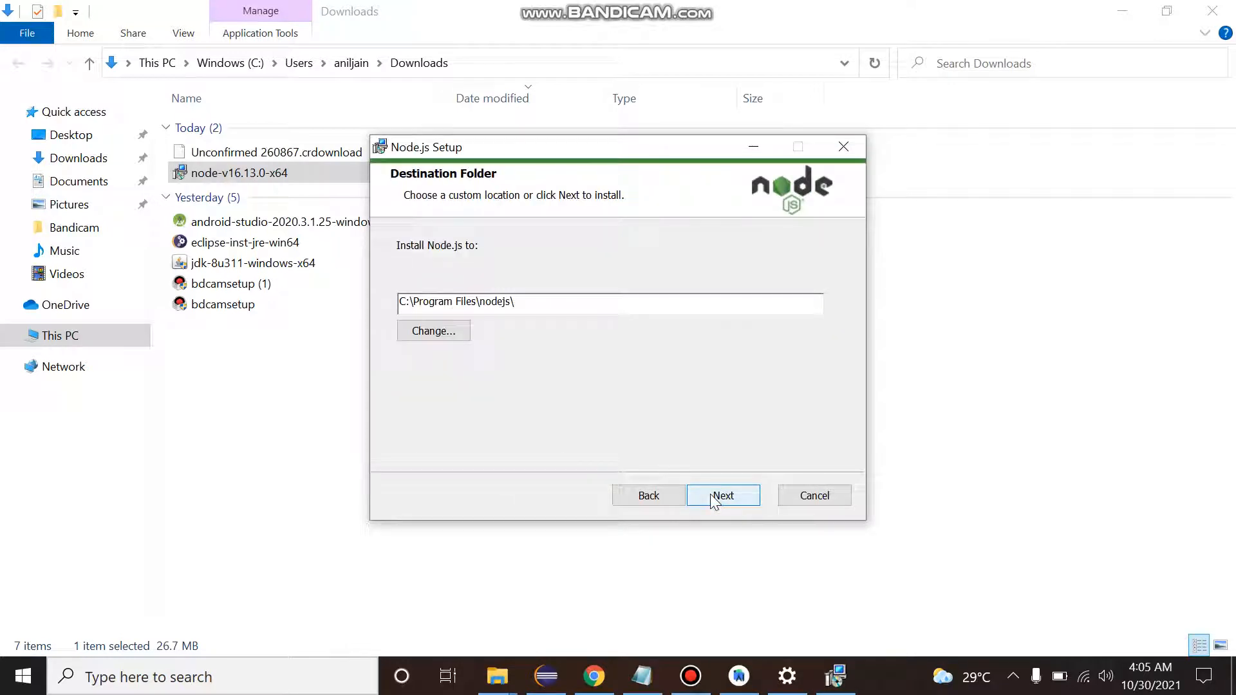
pyautogui.moveTo(541, 298); pyautogui.dragTo(354, 333)
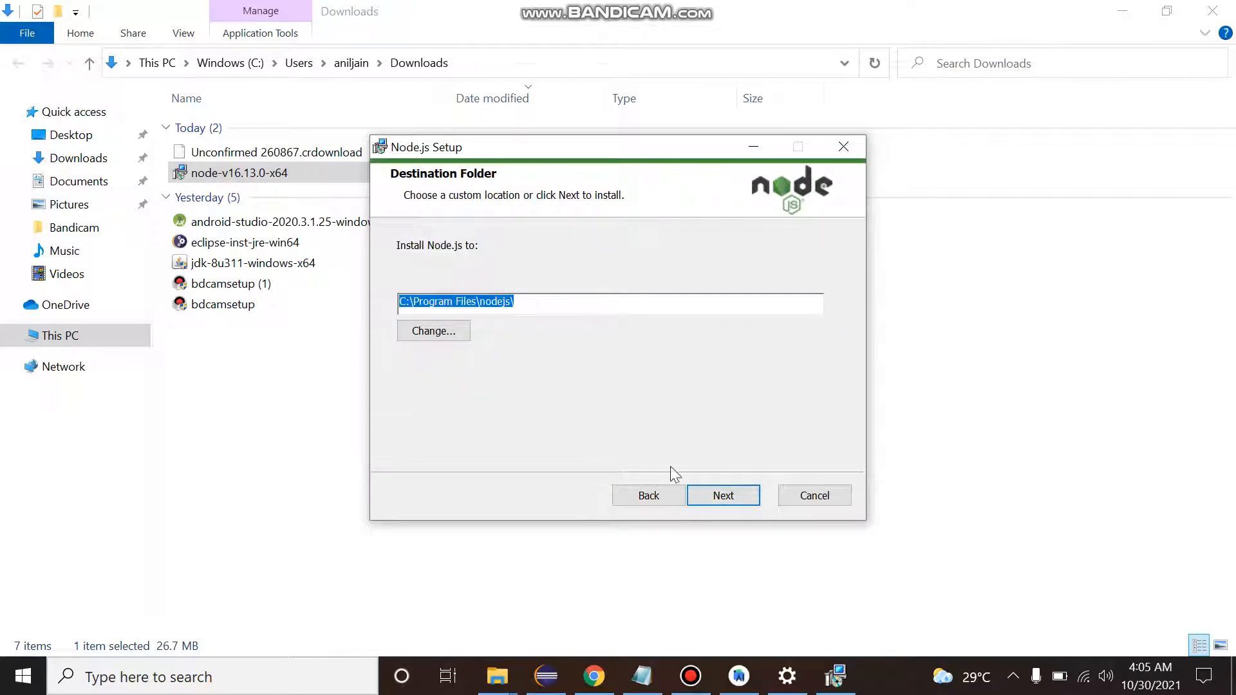
pyautogui.click(727, 502)
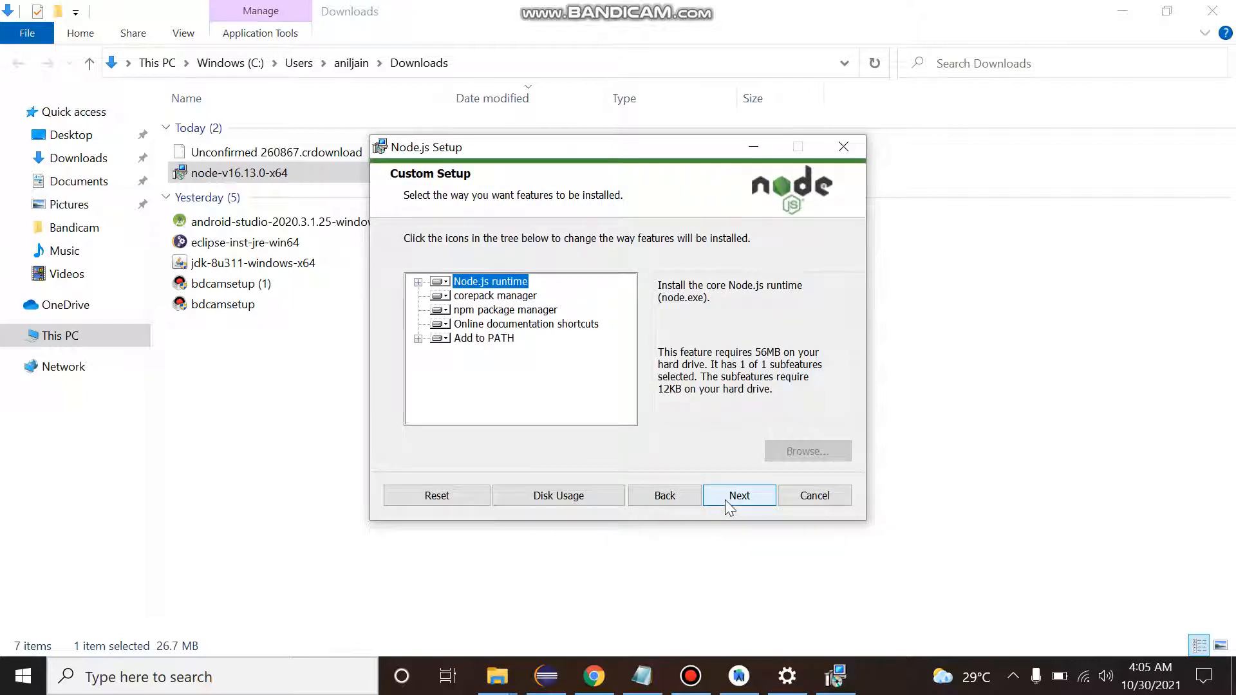
pyautogui.click(725, 500)
pyautogui.click(725, 499)
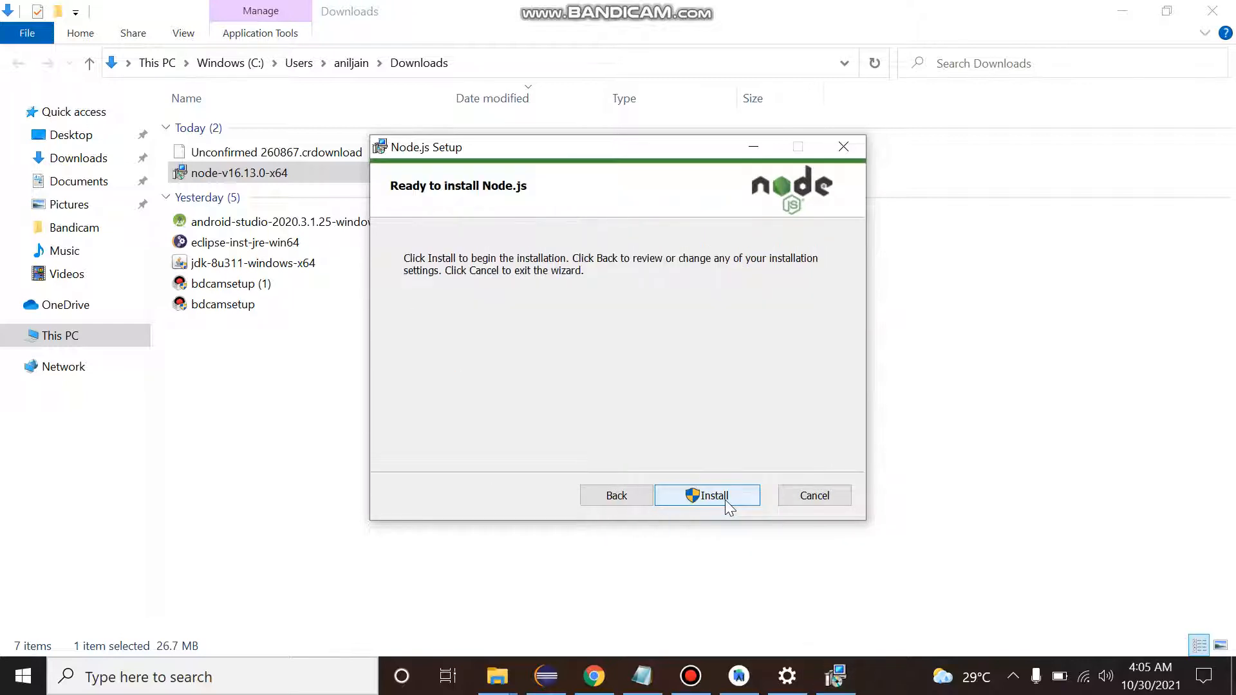
pyautogui.click(725, 500)
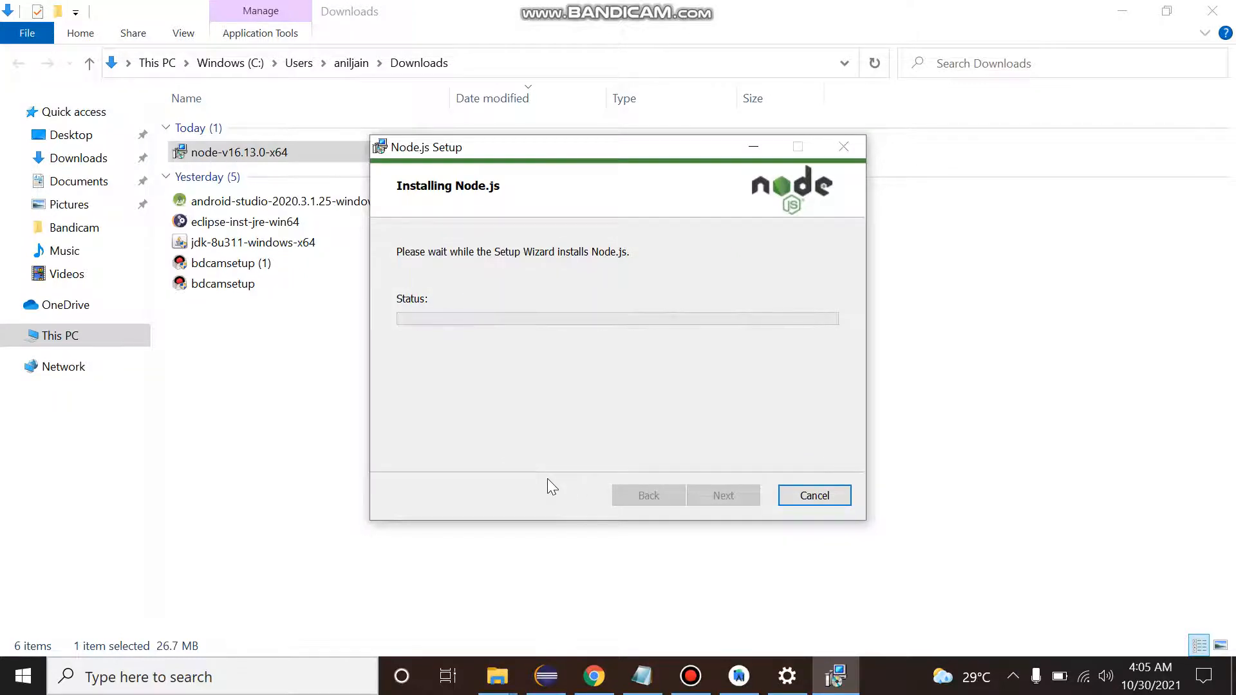
pyautogui.click(729, 493)
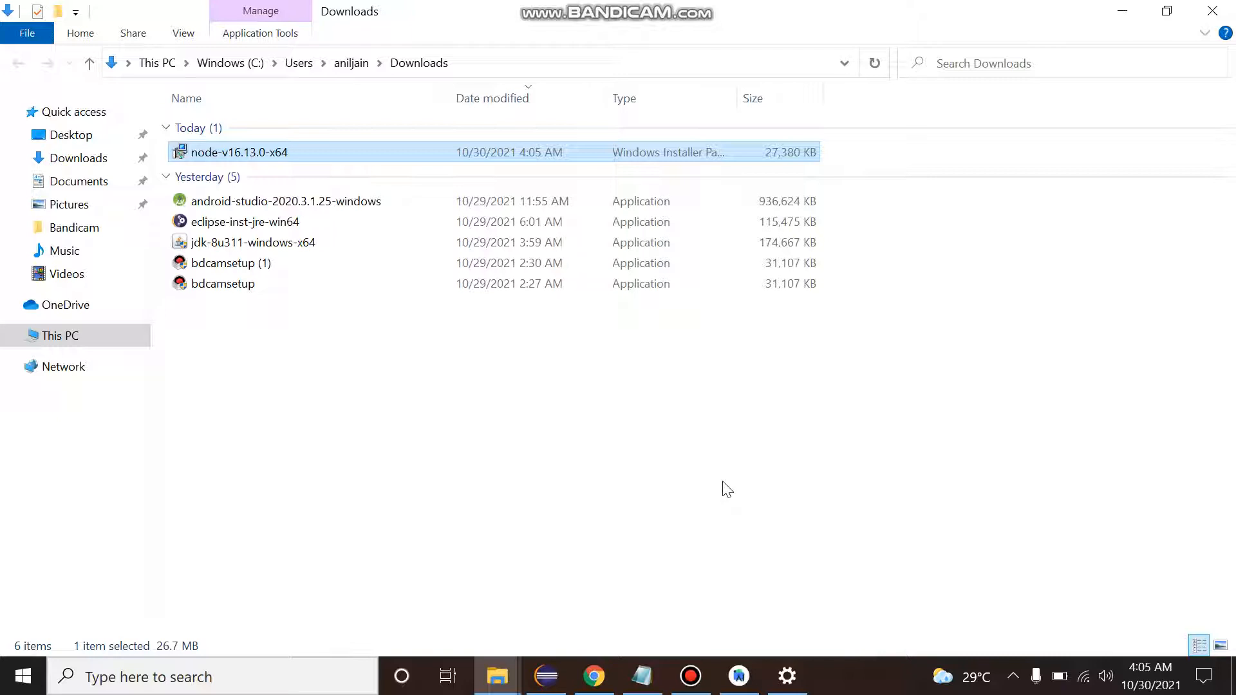
# - Switch to the Sdk window in File Explorer, open the nodejs folder in C:\Program Files, and copy its path
pyautogui.click(497, 676)
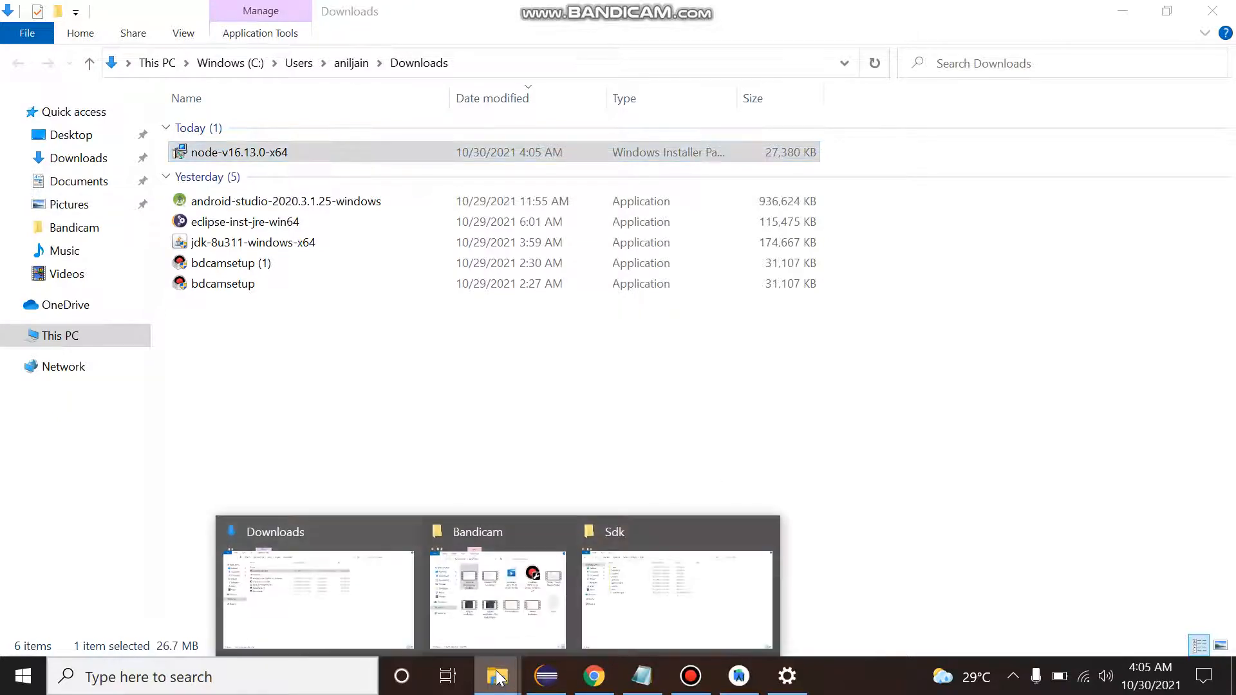
pyautogui.click(629, 588)
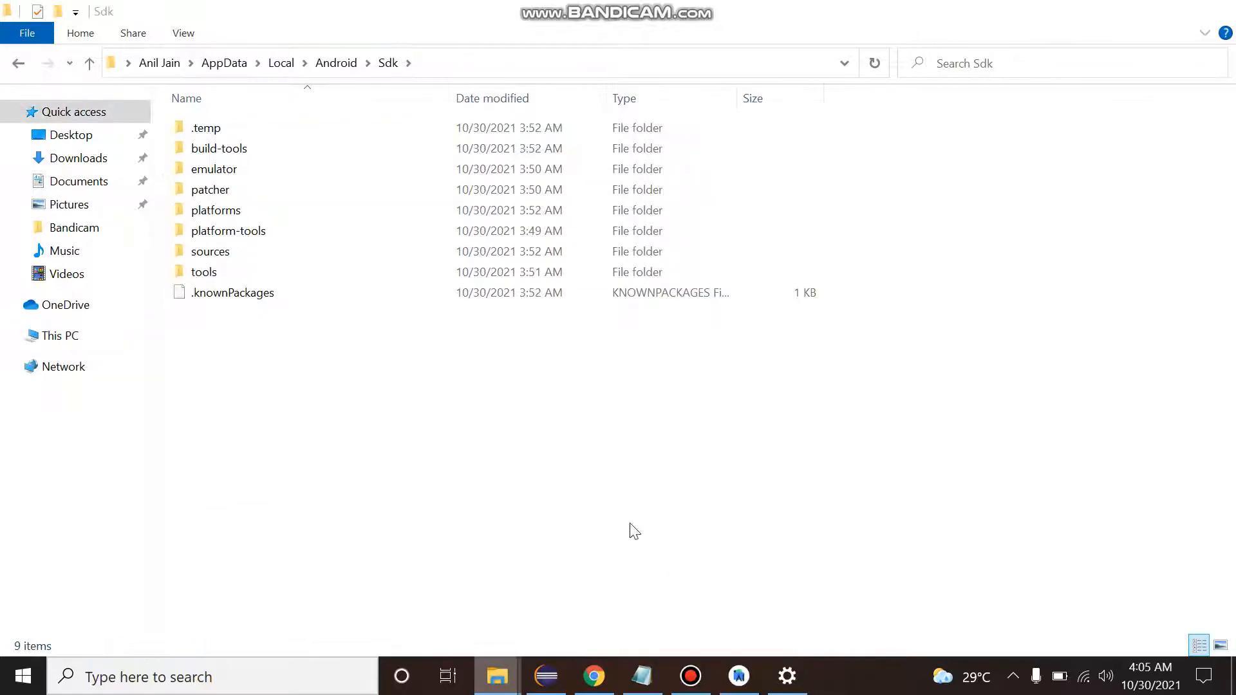
pyautogui.click(422, 64)
pyautogui.write('c:\\')
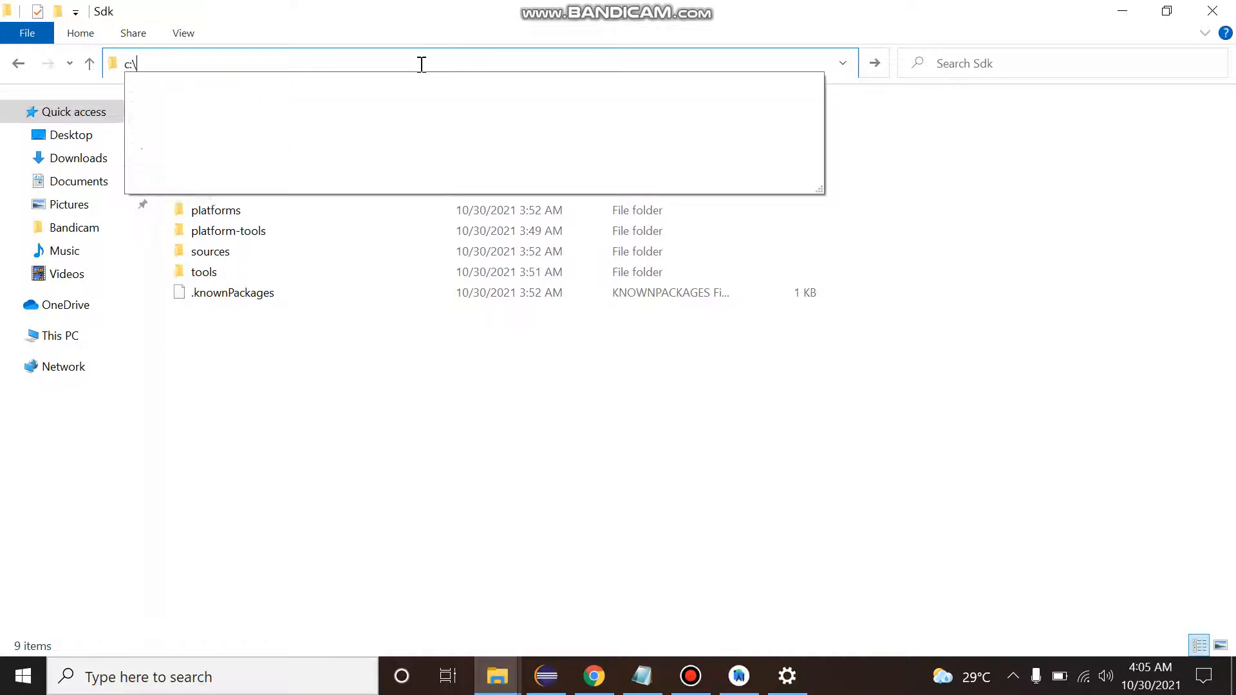
pyautogui.write('pro')
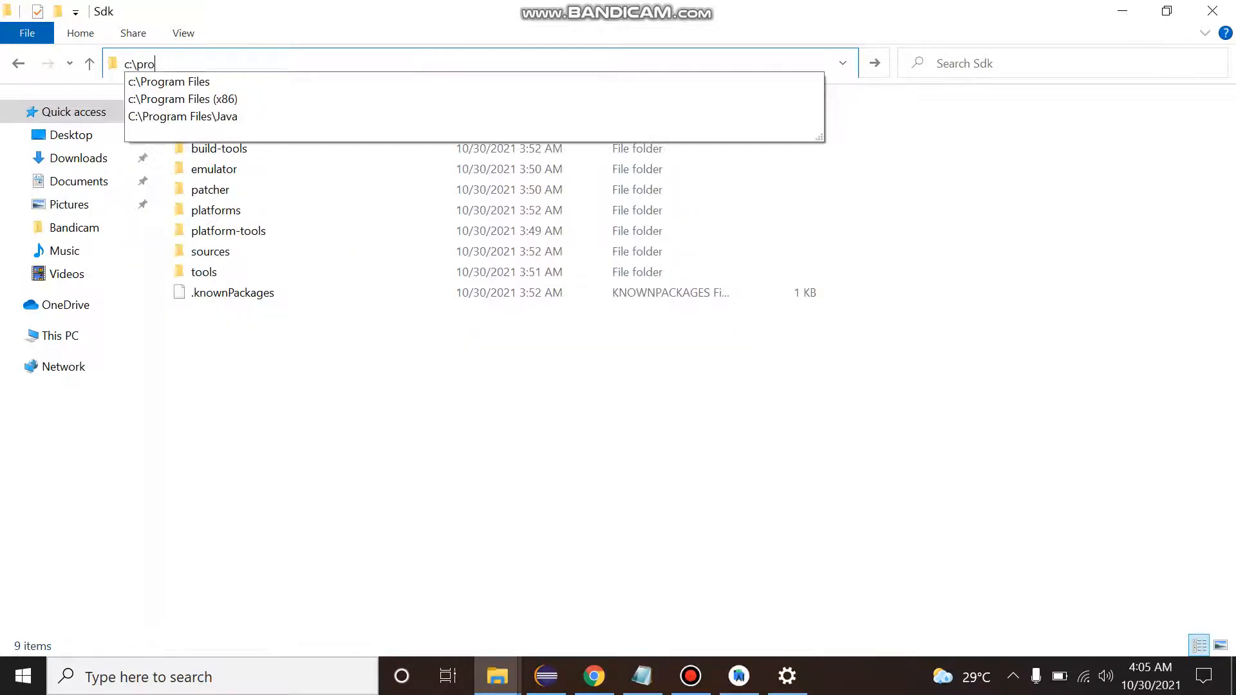
pyautogui.press('Down')
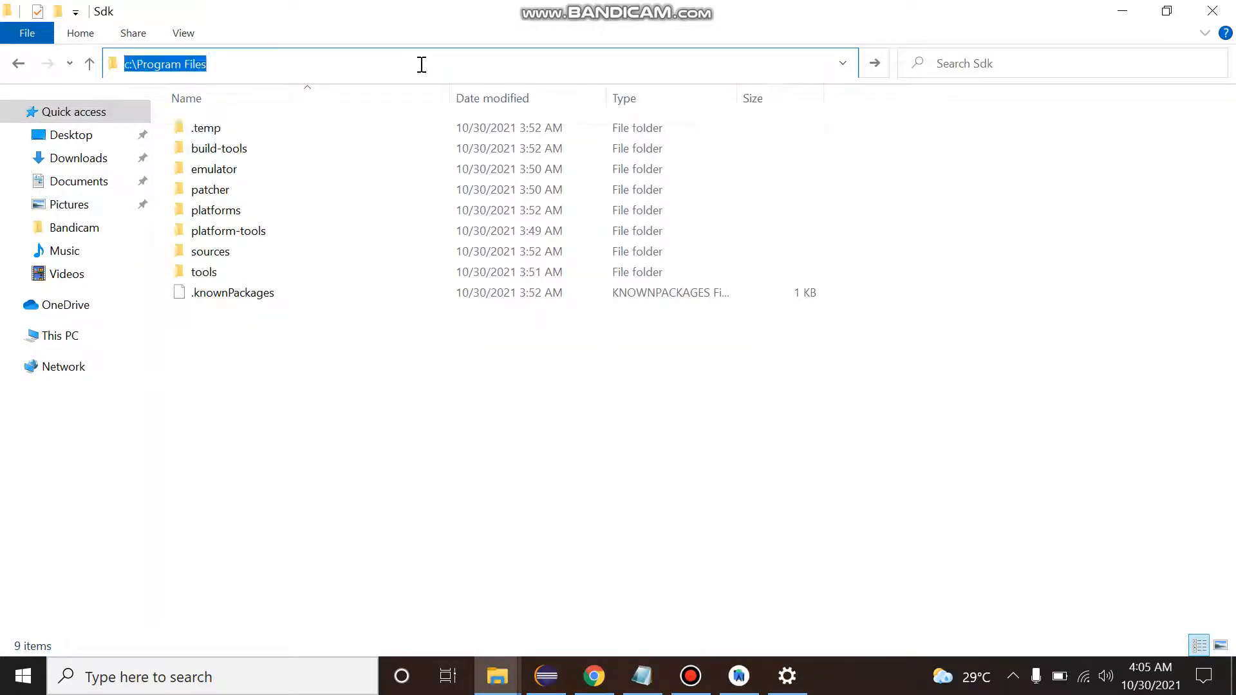
pyautogui.press('Return')
pyautogui.click(226, 258)
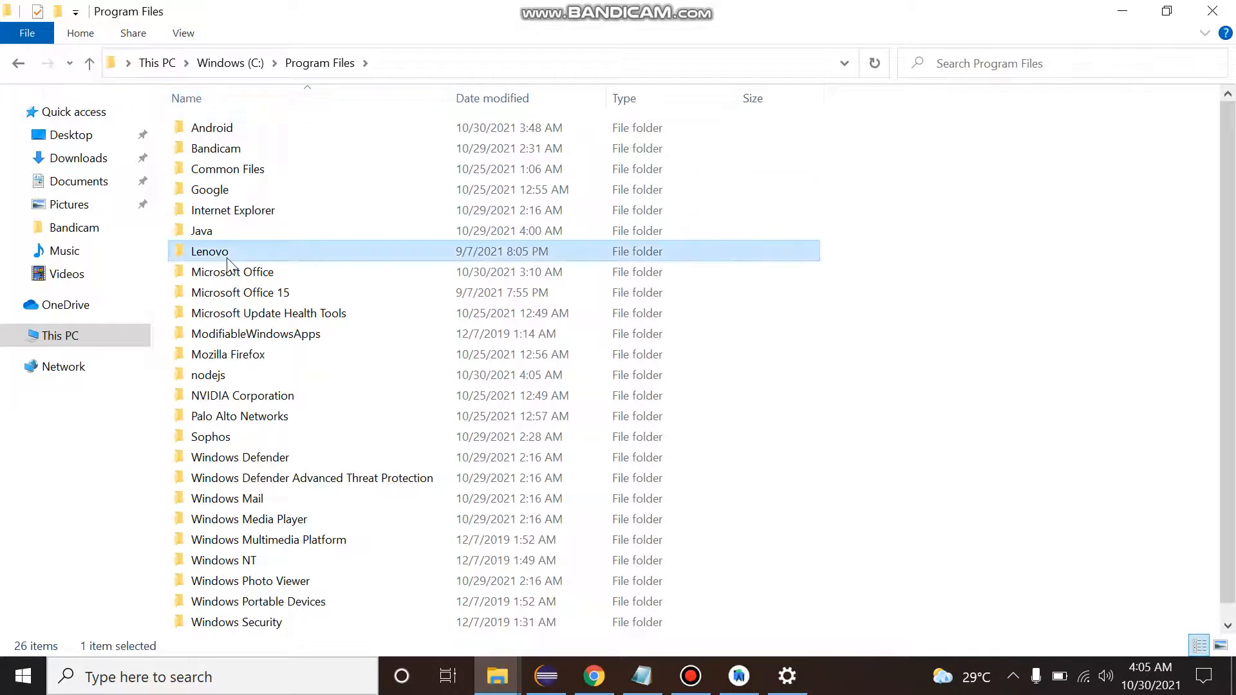
pyautogui.press('n')
pyautogui.press('Return')
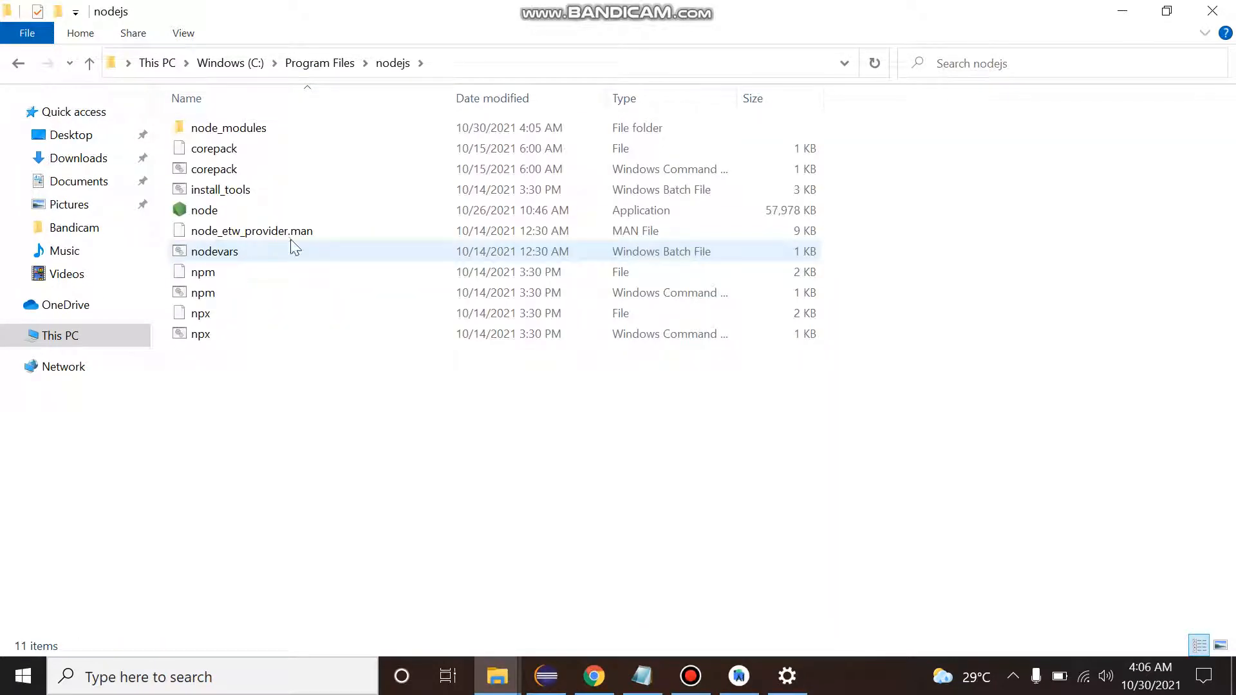
pyautogui.click(476, 63)
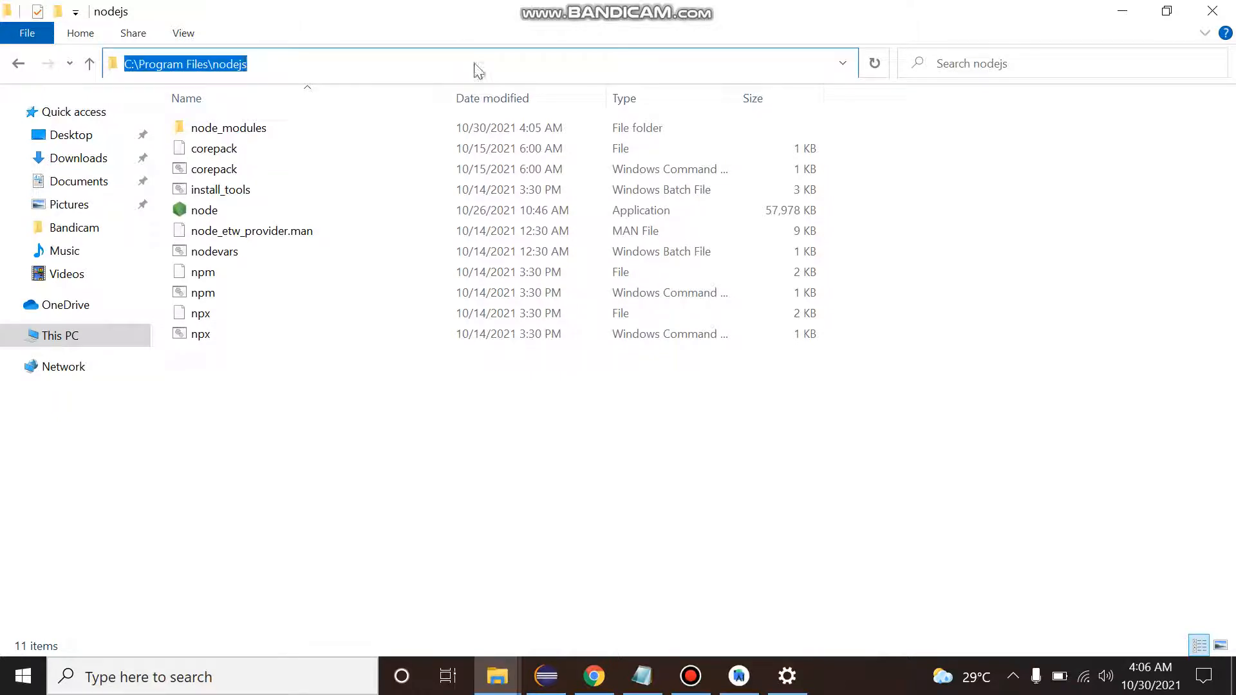
# - Open the Environment Variables dialog through this PC's properties and advanced system settings
pyautogui.click(781, 680)
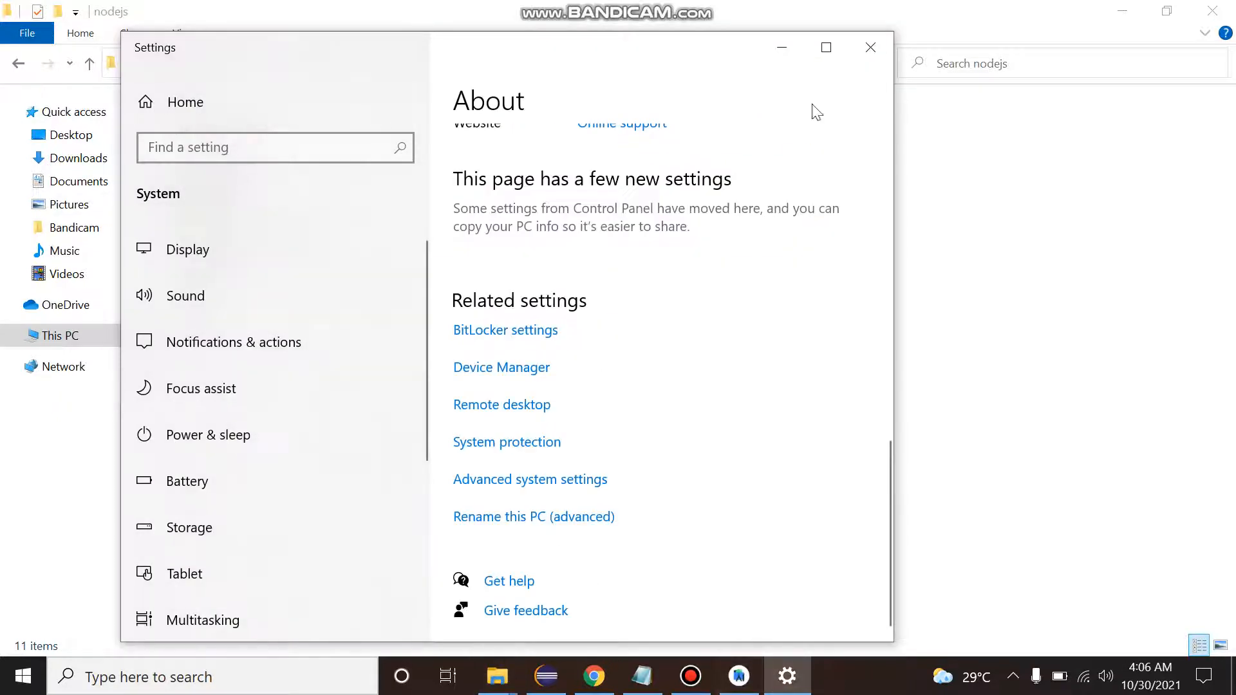
pyautogui.click(871, 47)
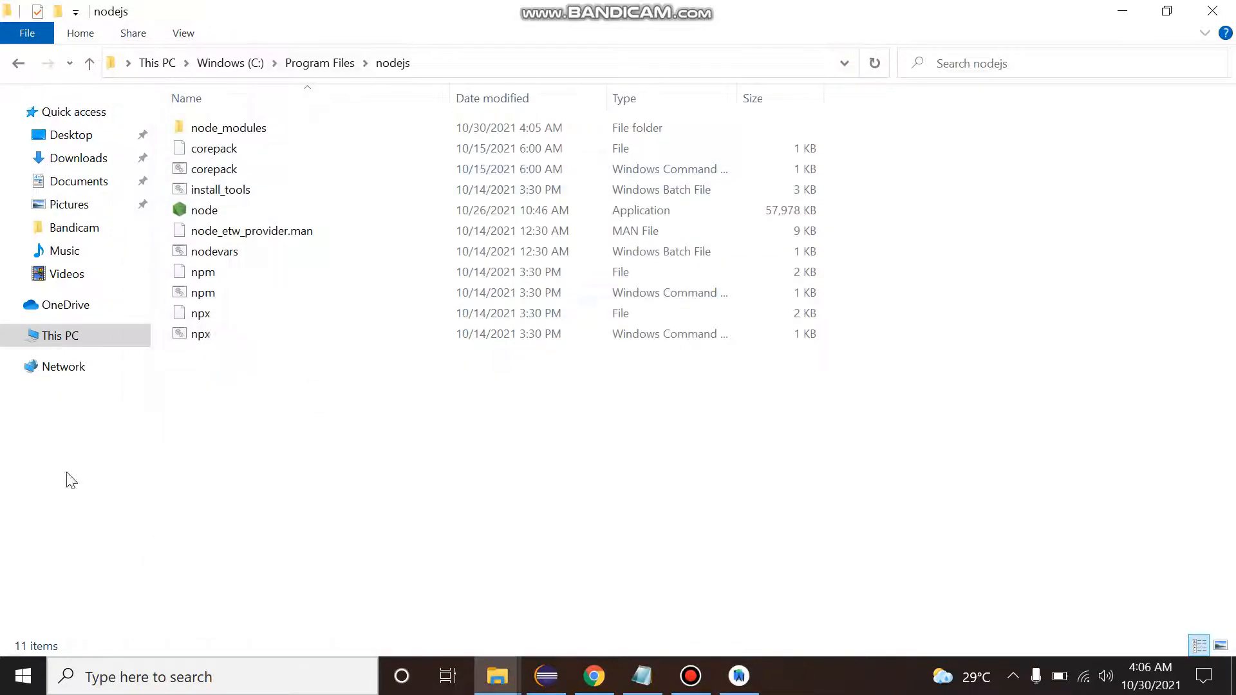
pyautogui.rightClick(70, 334)
pyautogui.click(121, 605)
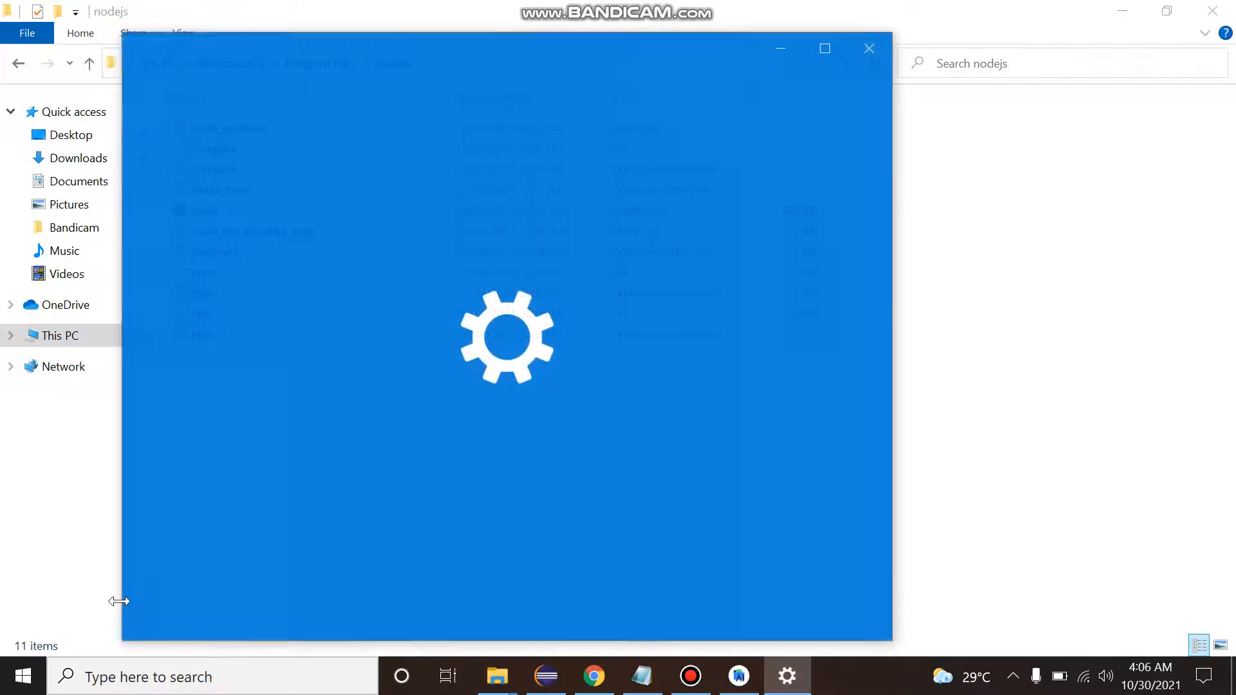
pyautogui.scroll(-5, 660, 407)
pyautogui.scroll(-5, 663, 418)
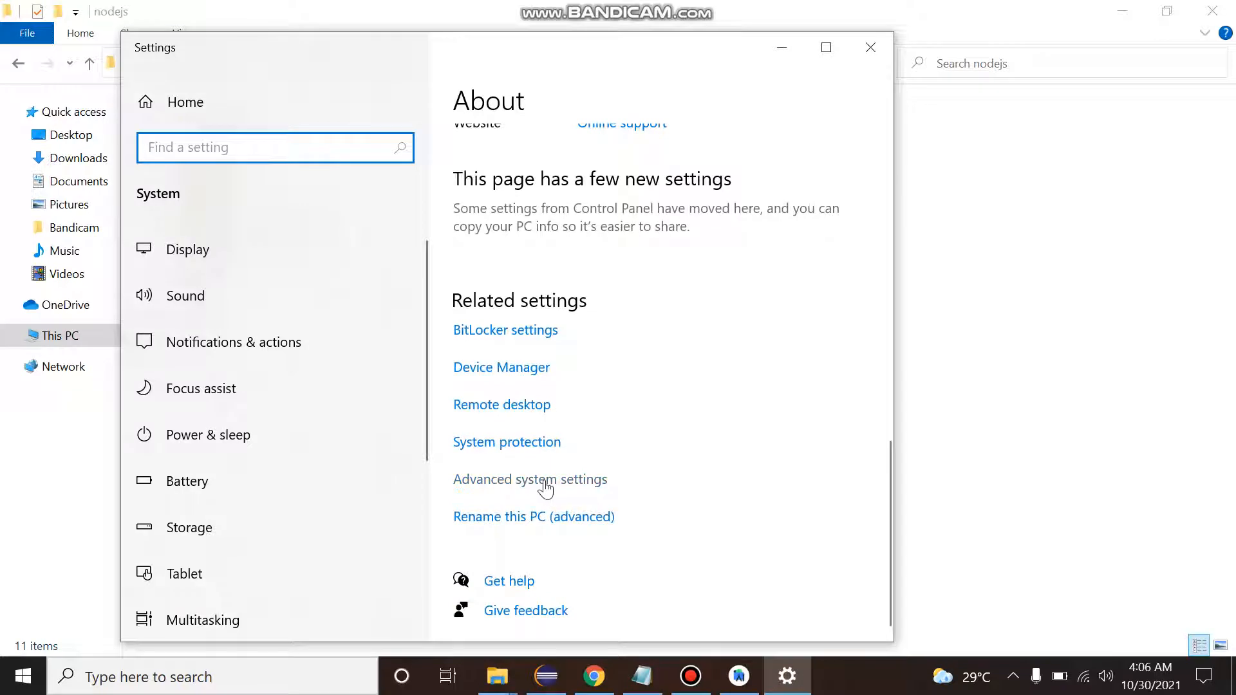
pyautogui.click(544, 483)
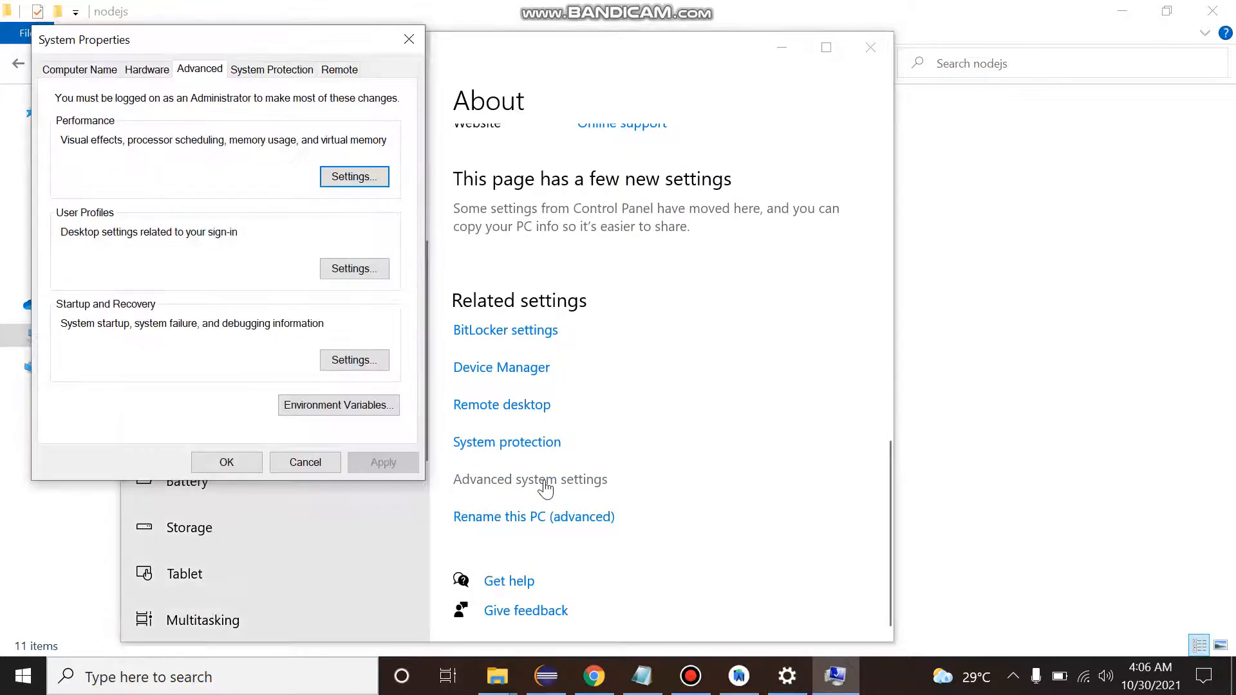
pyautogui.click(370, 407)
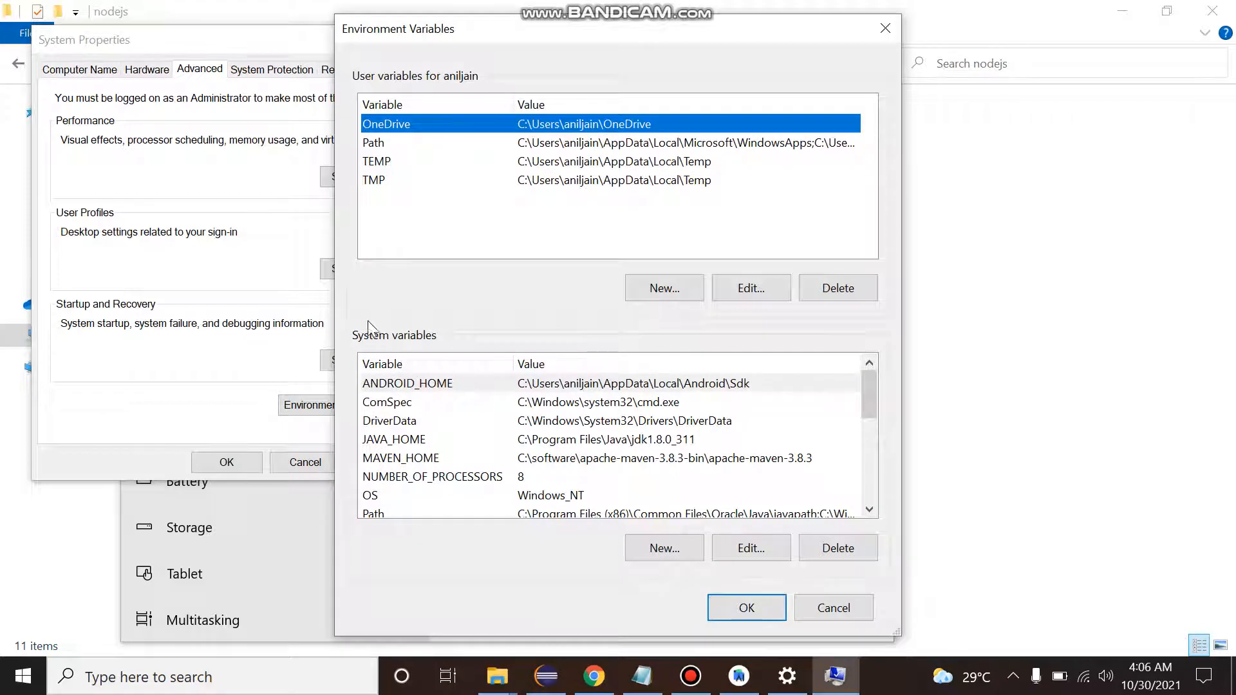
# - Create a system variable named NODE_HOME with the value C:\Program Files\nodejs
pyautogui.click(647, 550)
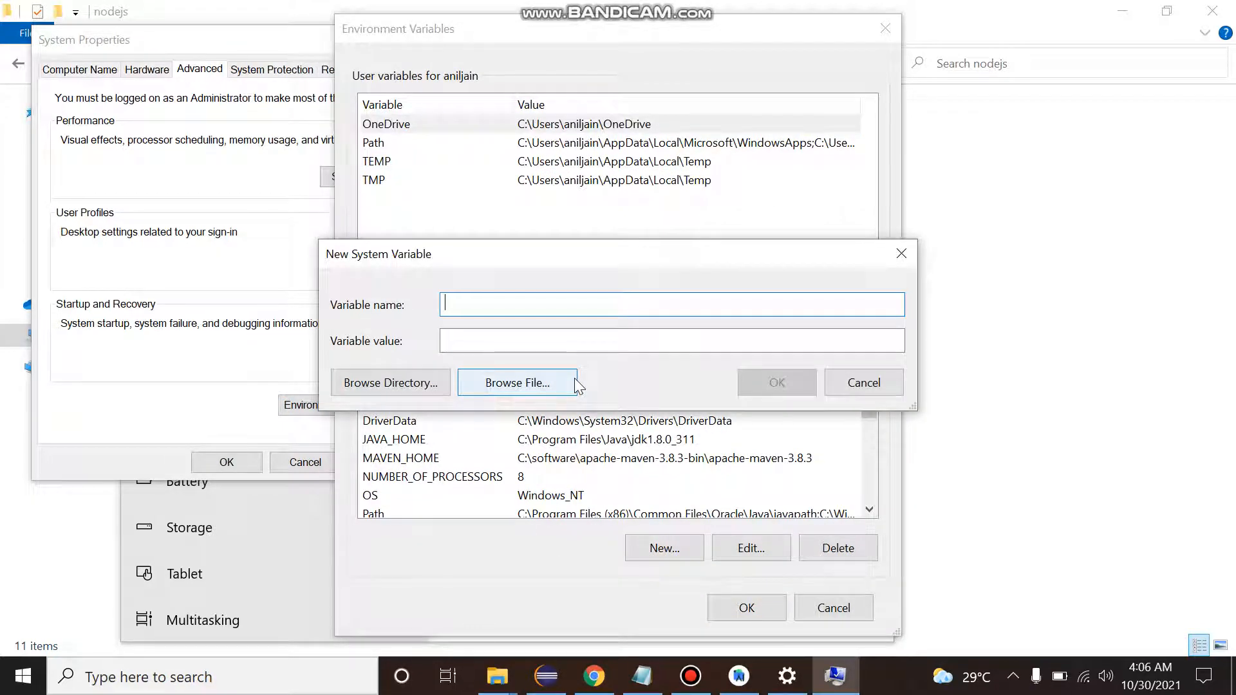
pyautogui.write('NODE_HOME')
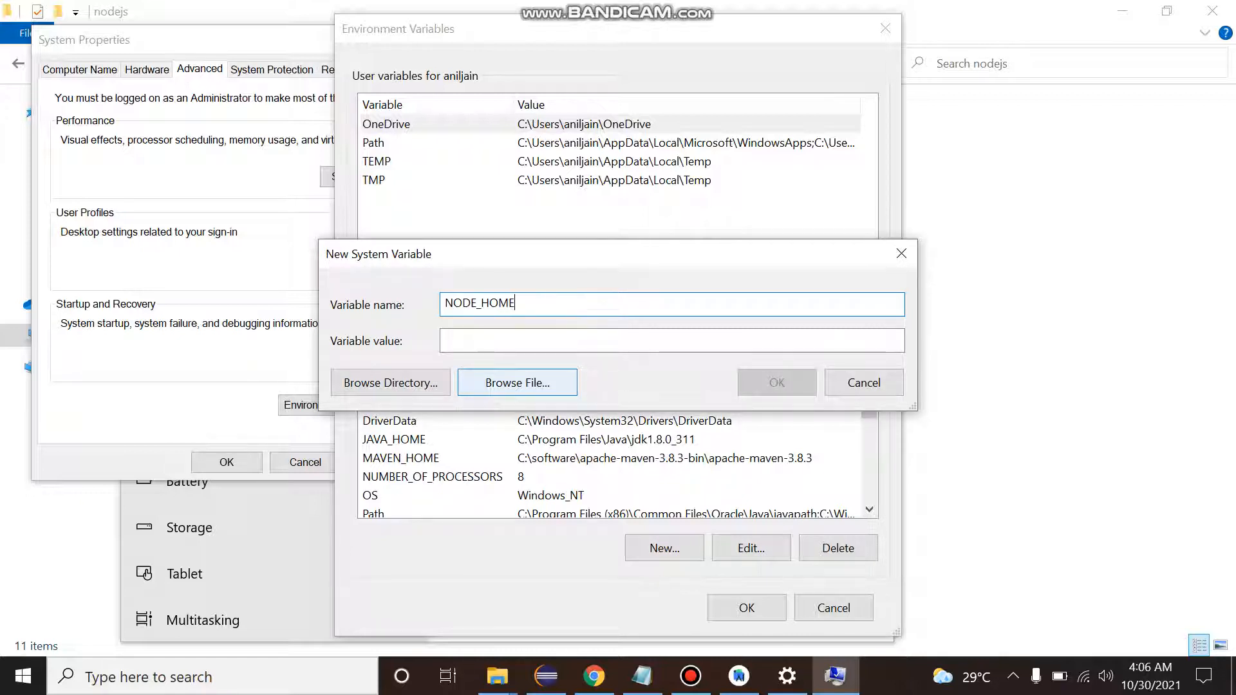
pyautogui.click(525, 342)
pyautogui.write('C:\\Program Files\\nodejs')
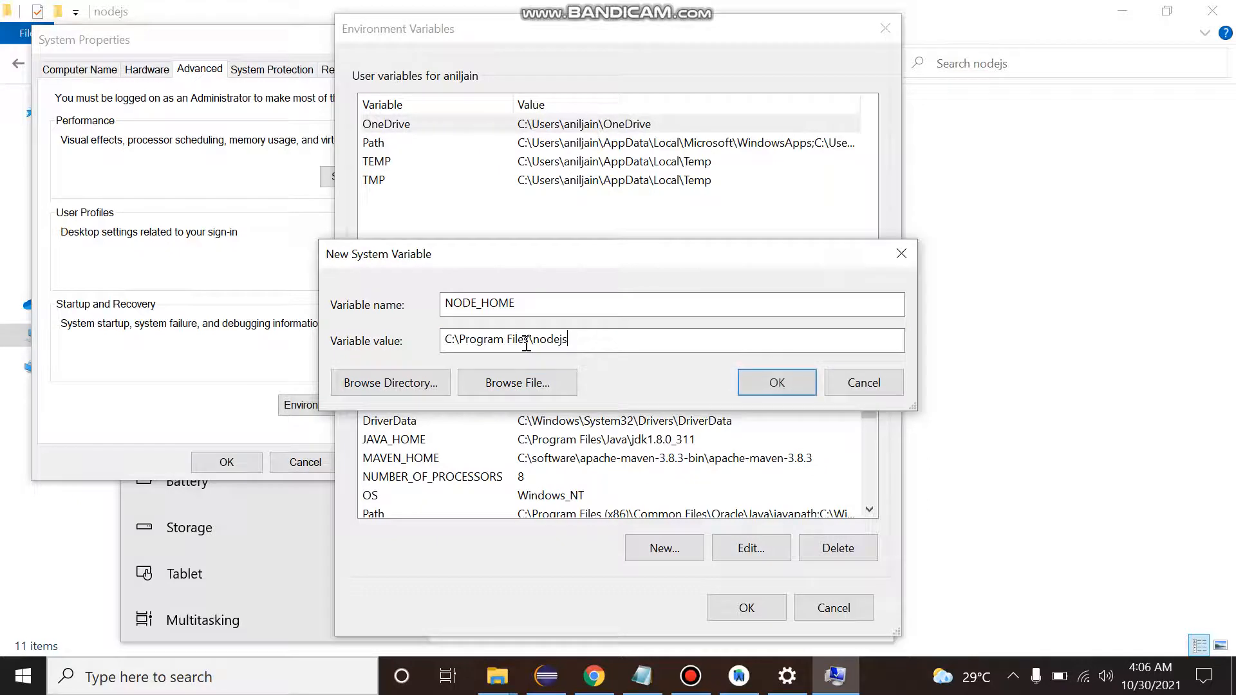
pyautogui.click(778, 383)
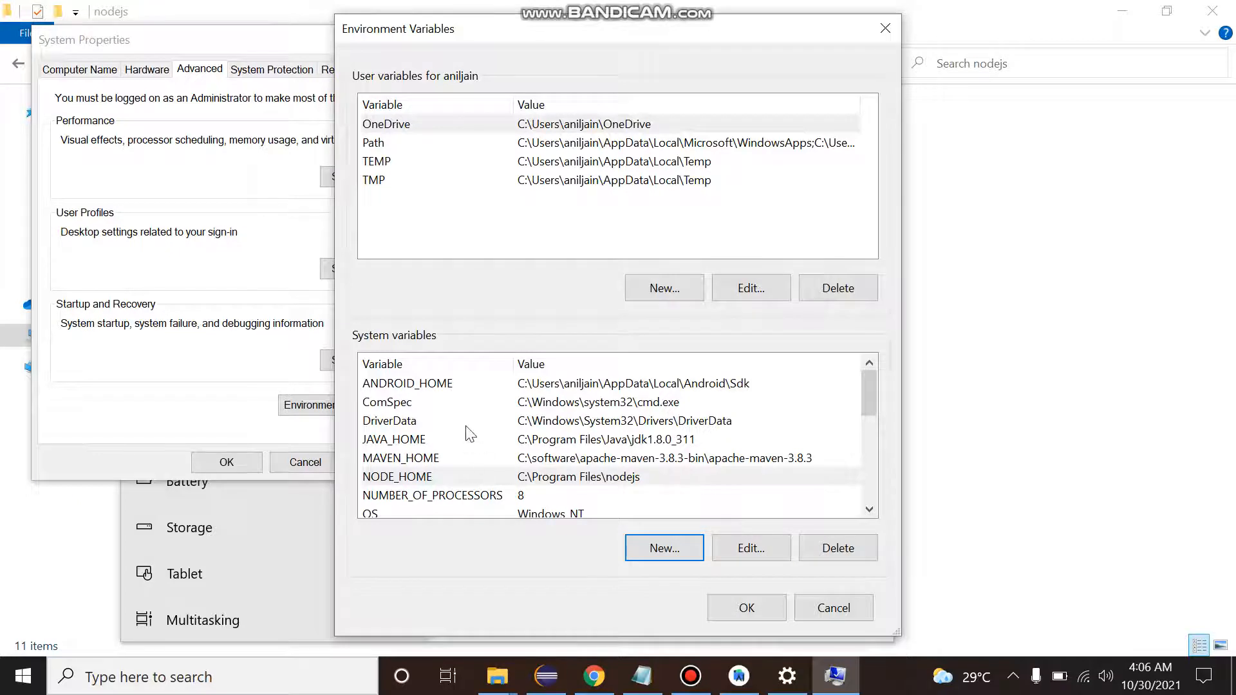
# - Add the entry %NODE_HOME%\ to the system Path variable
pyautogui.scroll(-2, 468, 430)
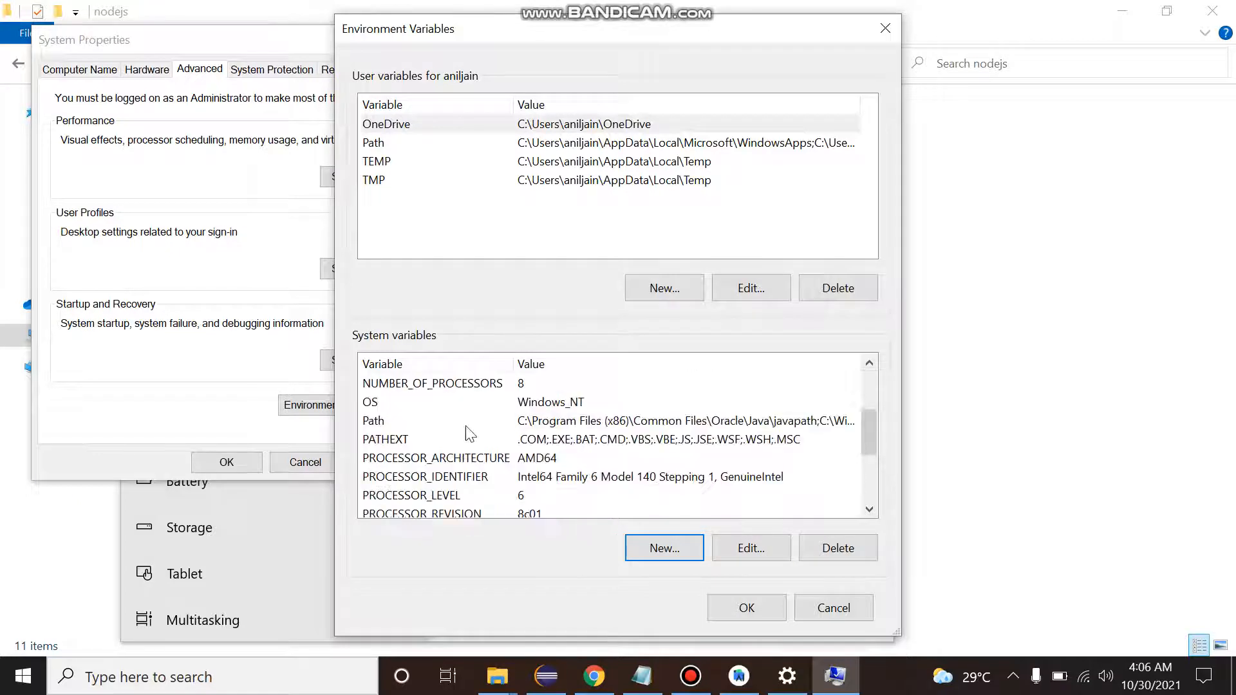
pyautogui.click(519, 422)
pyautogui.doubleClick(422, 425)
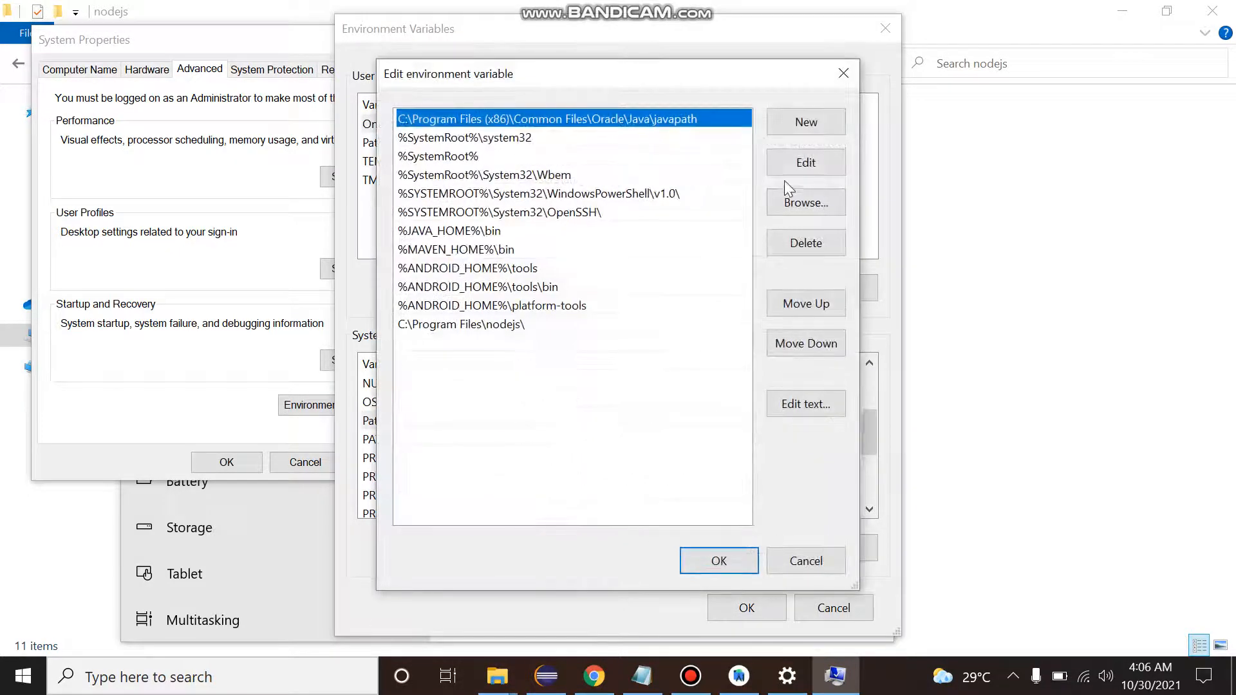
pyautogui.click(797, 118)
pyautogui.write('%NODE')
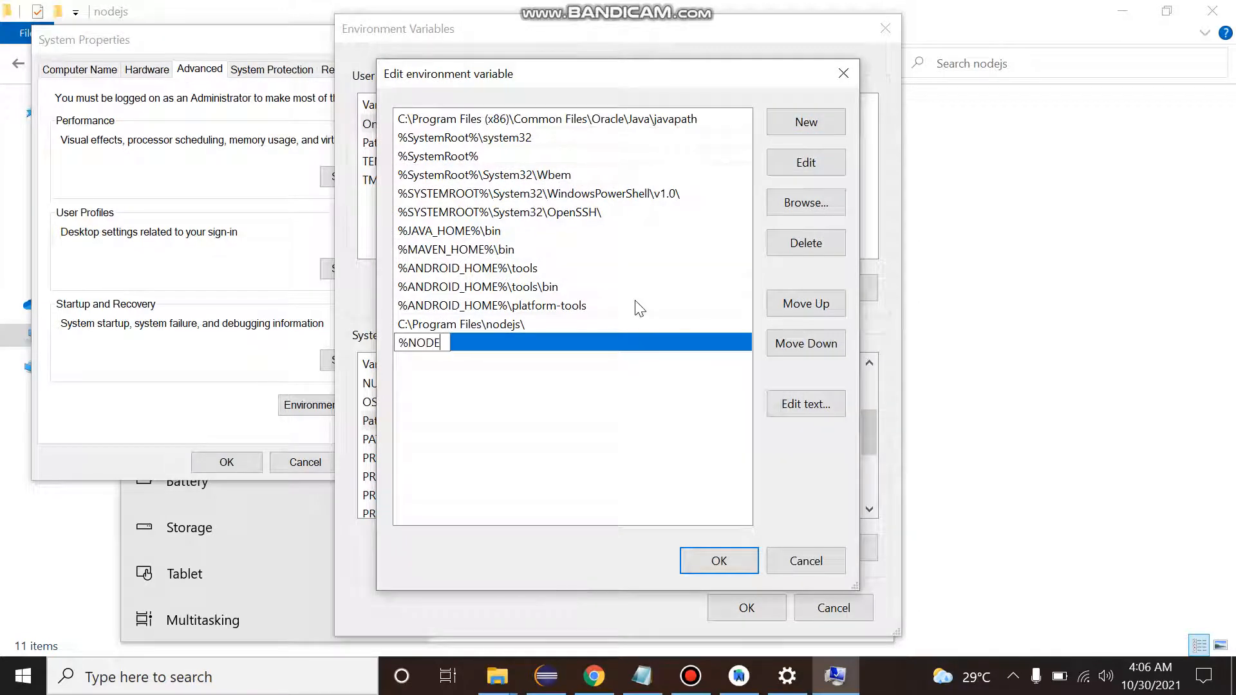
pyautogui.write('_HOME%\\')
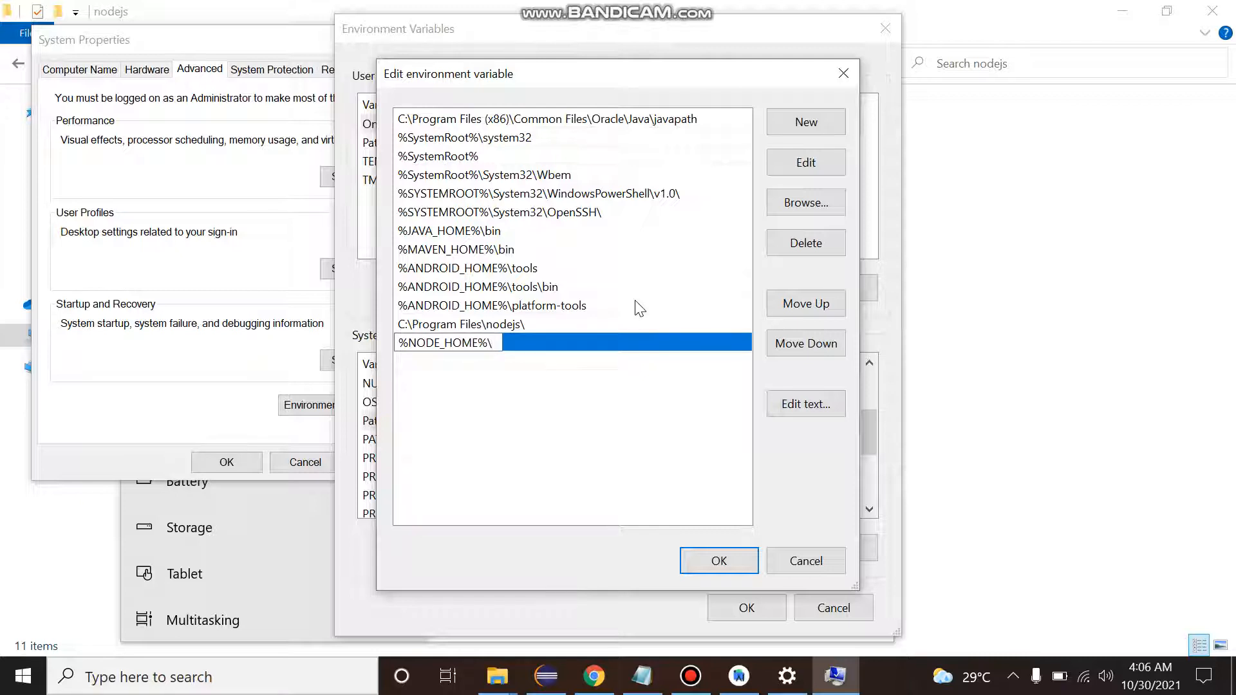
# - Switch to the nodejs folder in File Explorer, open node_modules\npm\bin, and copy the node_modules\npm\bin part of its path
pyautogui.click(497, 676)
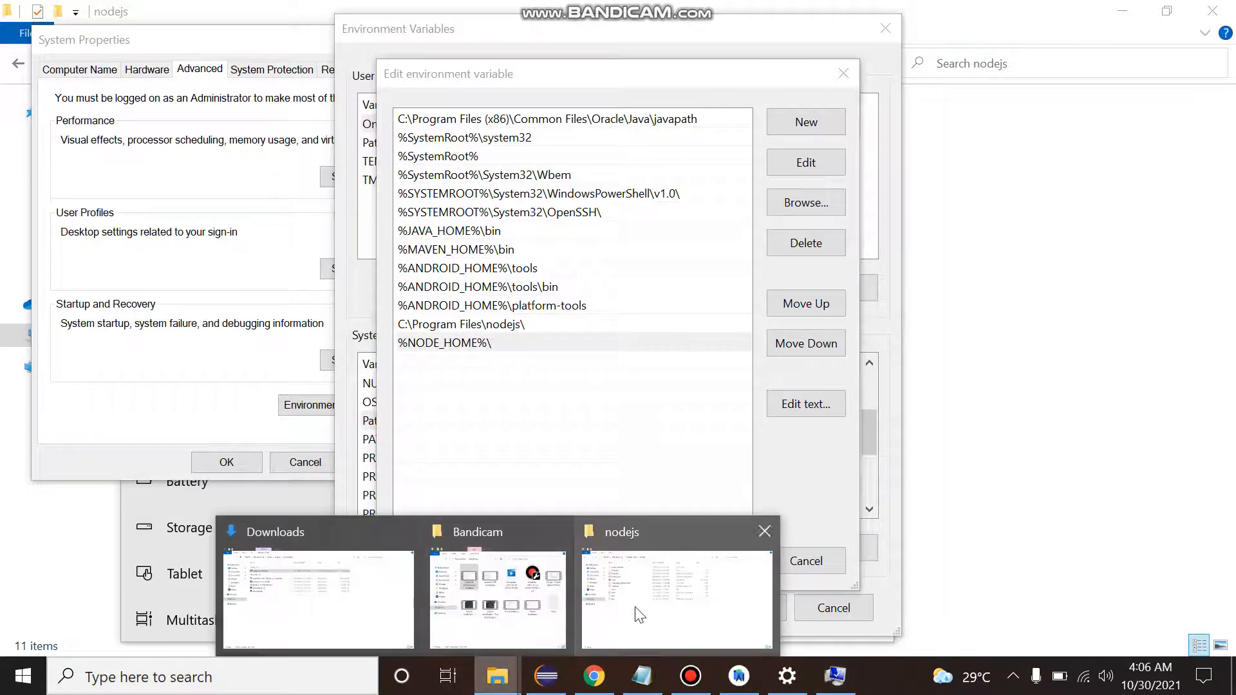
pyautogui.click(639, 615)
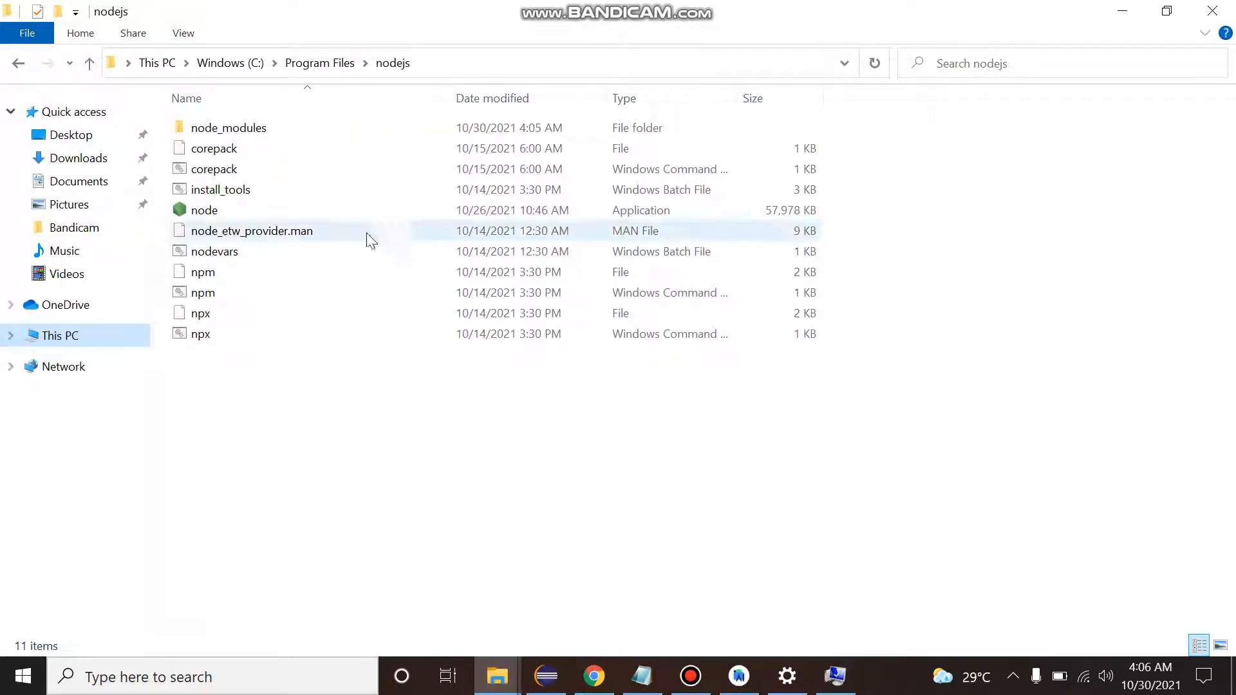
pyautogui.doubleClick(243, 132)
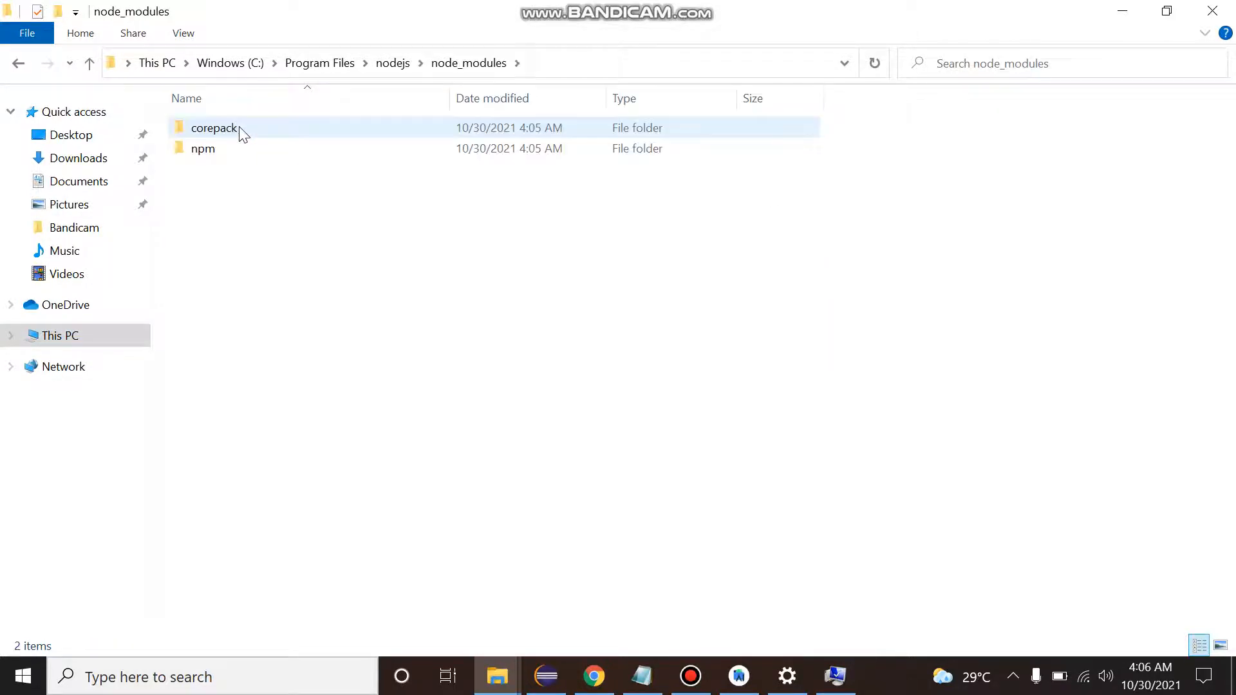
pyautogui.doubleClick(216, 148)
pyautogui.doubleClick(217, 129)
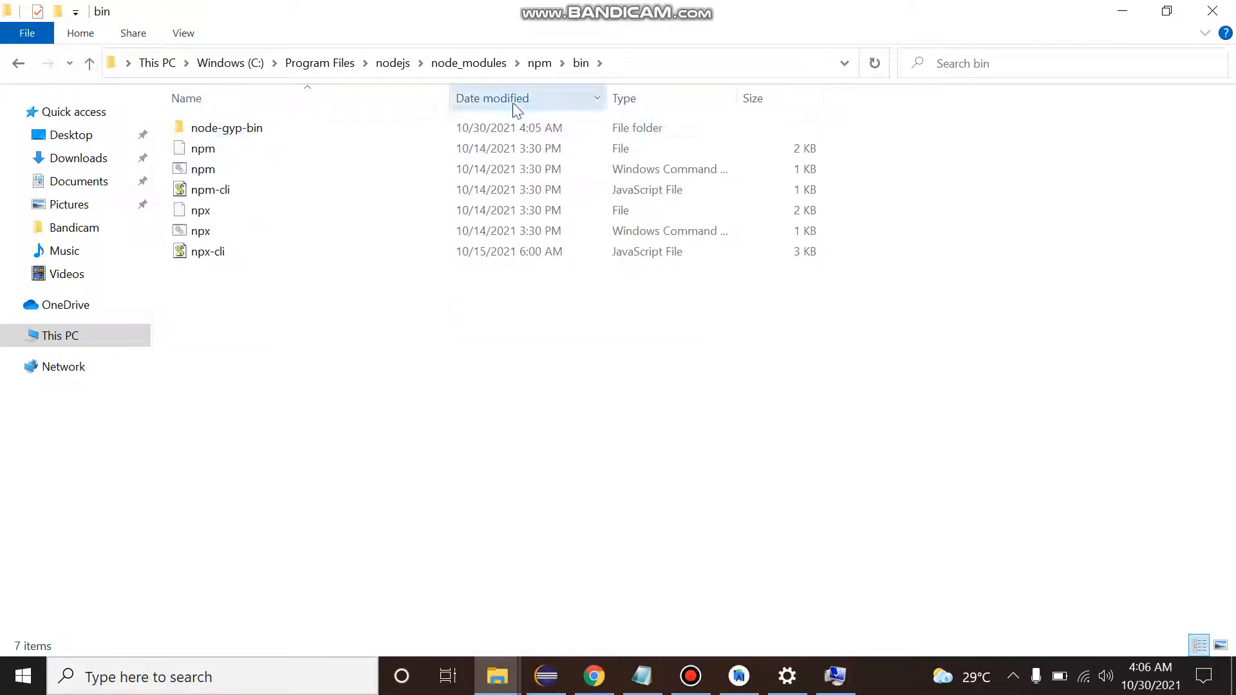
pyautogui.click(584, 68)
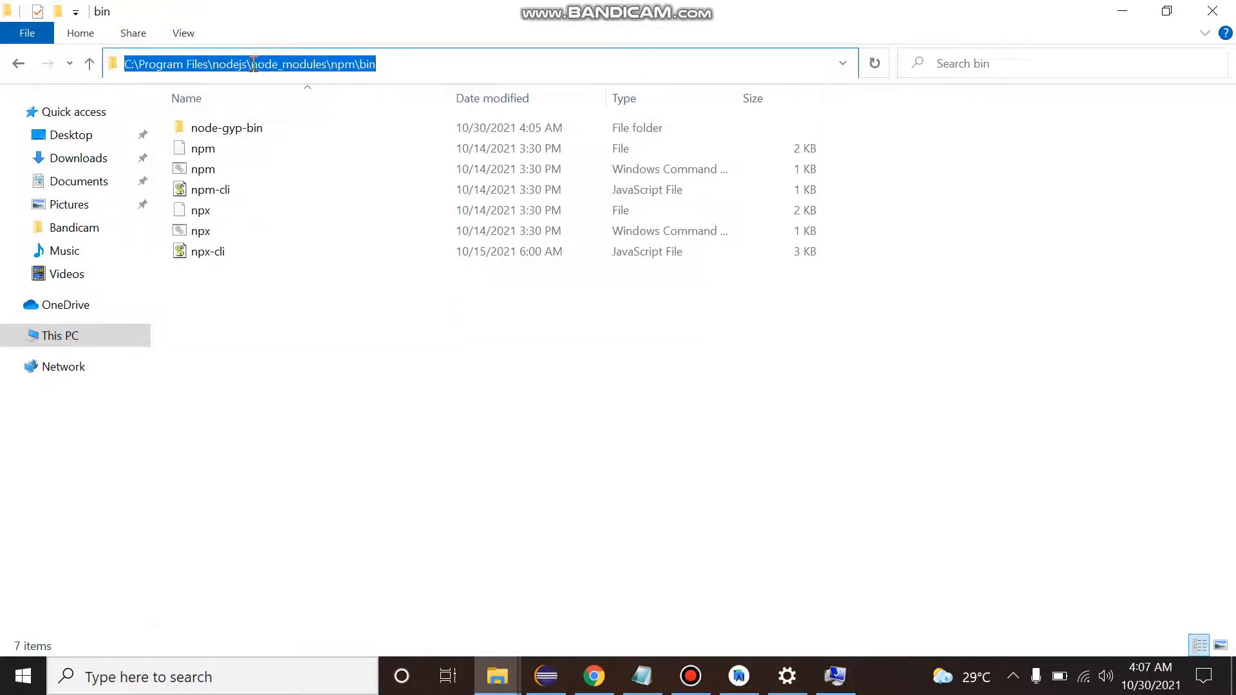
pyautogui.moveTo(250, 64); pyautogui.dragTo(510, 51)
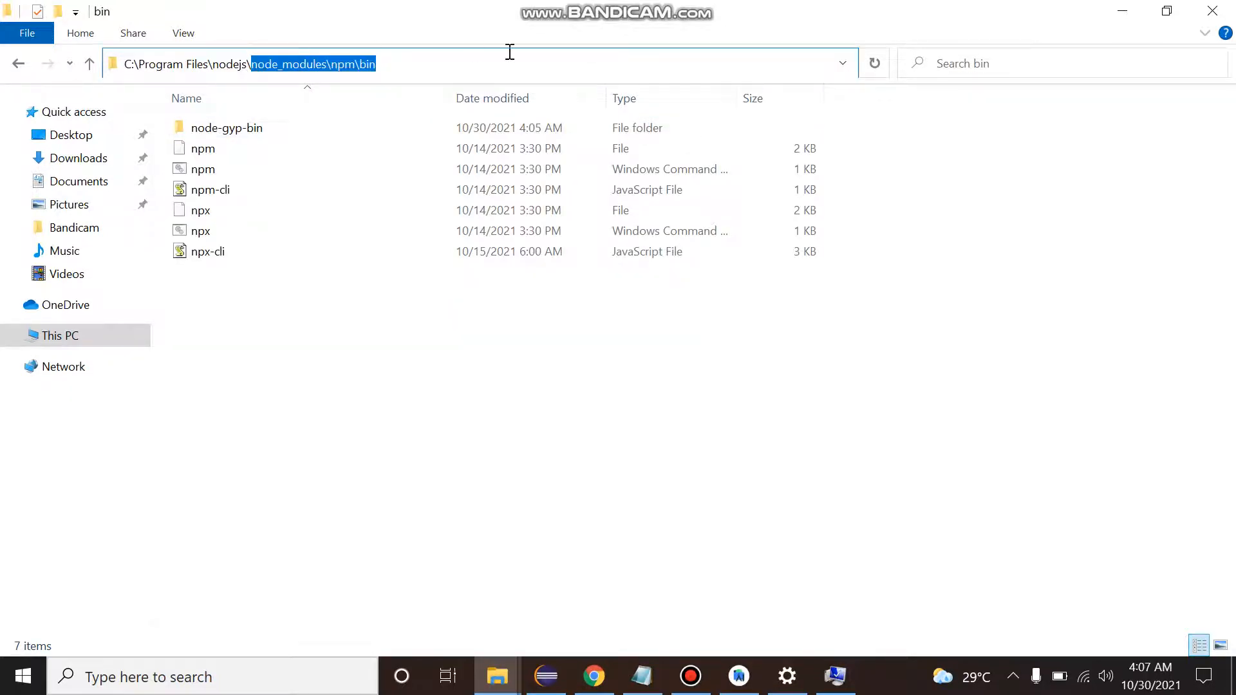
# - Change the %NODE_HOME%\ entry in the system Path variable to %NODE_HOME%\node_modules\npm\bin and save the environment variable and system property changes
pyautogui.hotkey('alt', 'Tab')
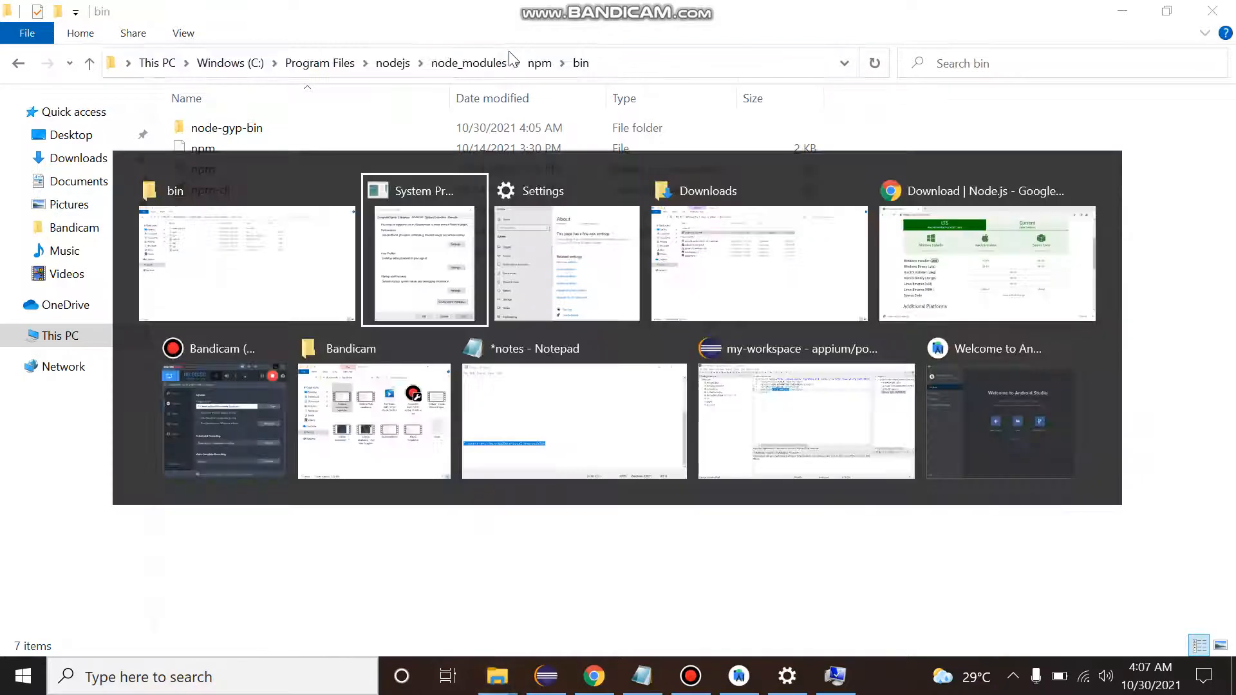
pyautogui.doubleClick(541, 341)
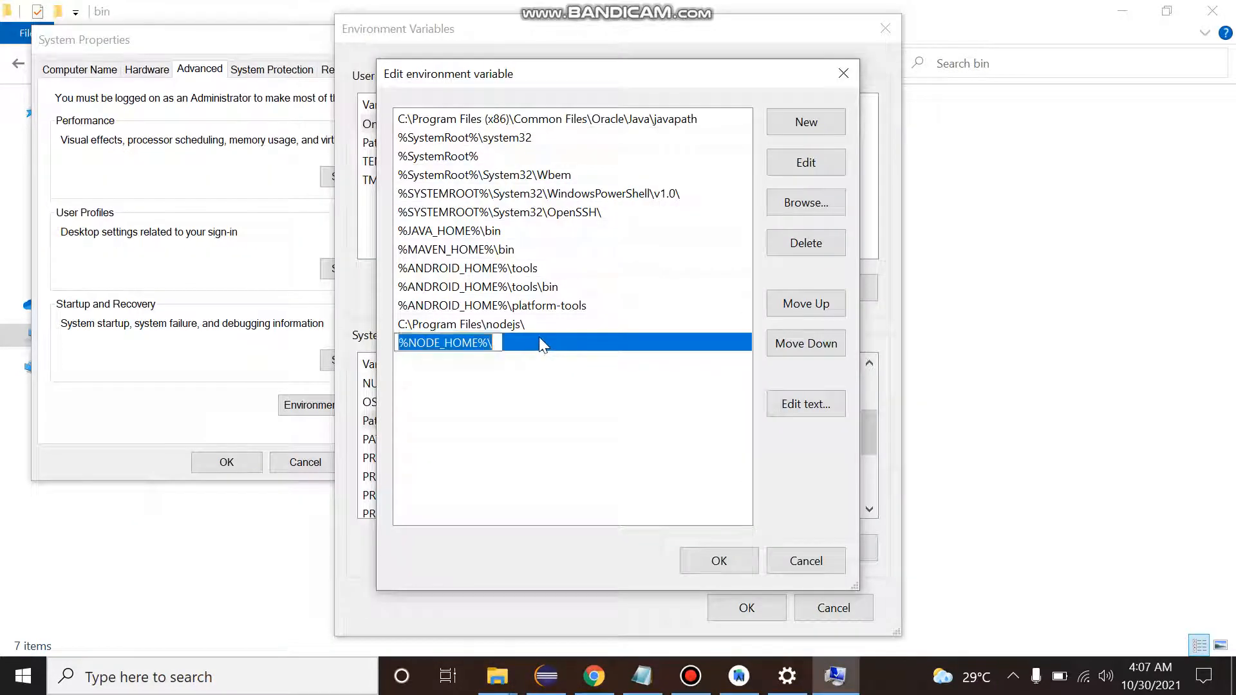
pyautogui.press('BackSpace')
pyautogui.write('%NODE_HOME%\\node_modules\\npm\\bin')
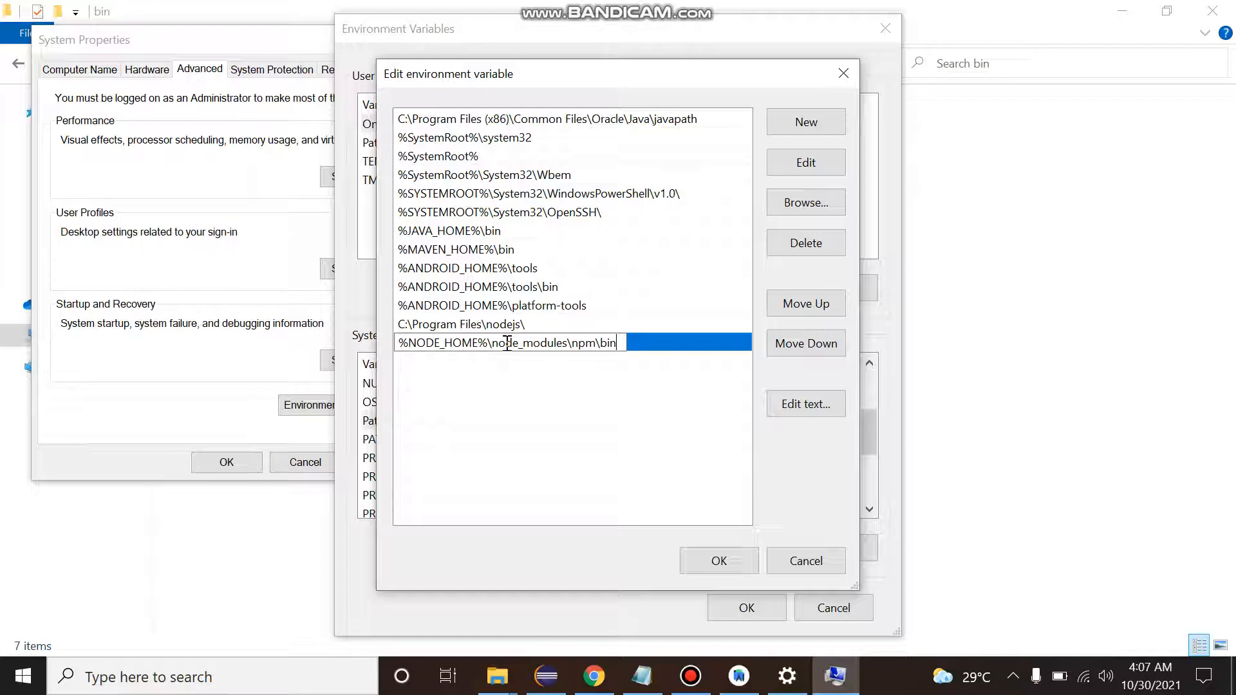
pyautogui.click(732, 561)
pyautogui.click(746, 605)
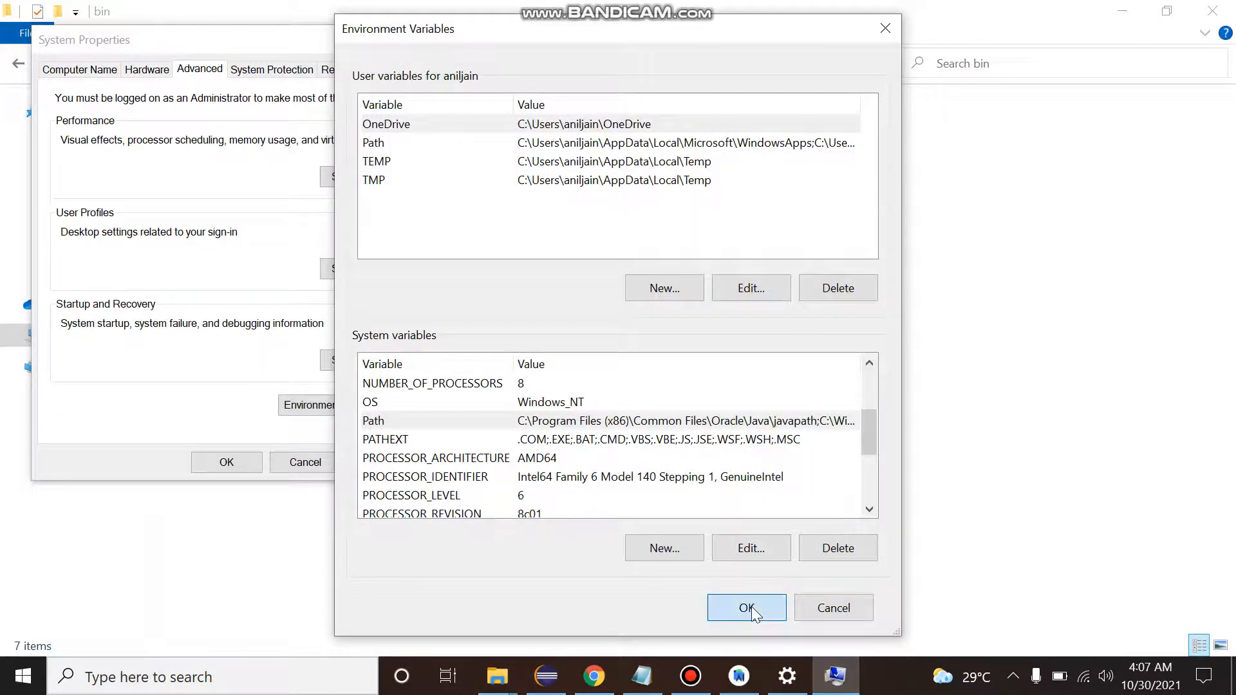
pyautogui.click(226, 463)
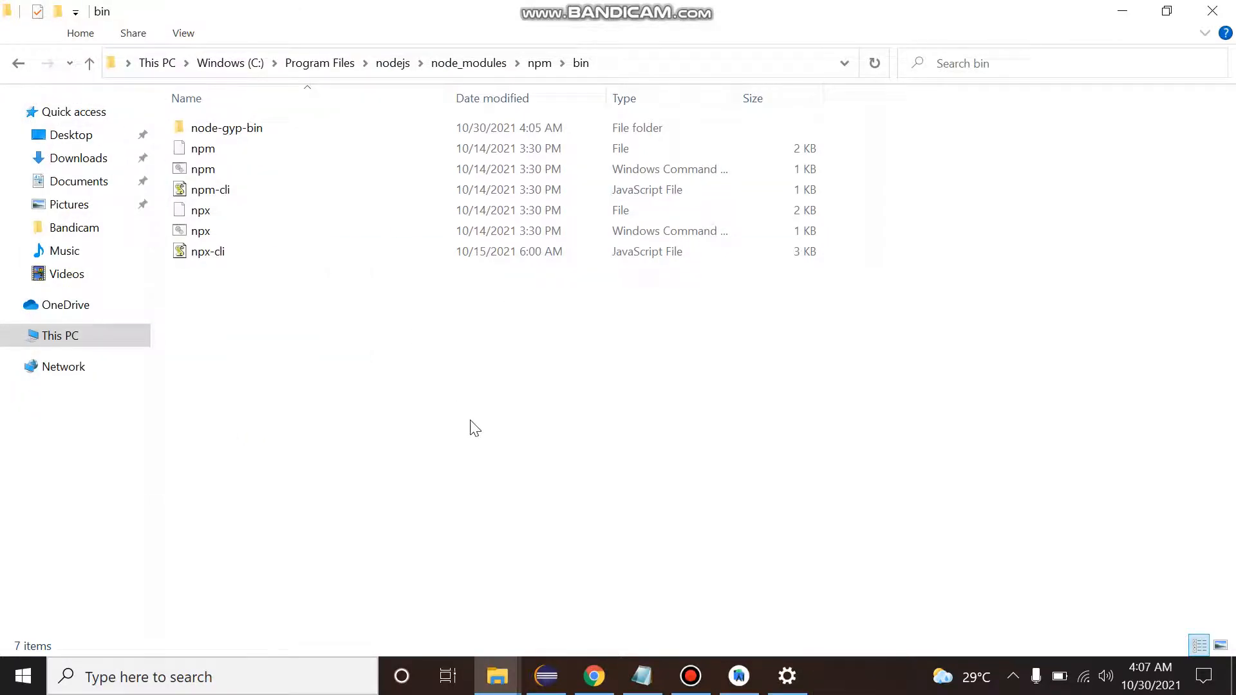
# - Open a Command Prompt and check the installed npm version with npm --version
pyautogui.press('super+r')
pyautogui.write('cmd')
pyautogui.press('Return')
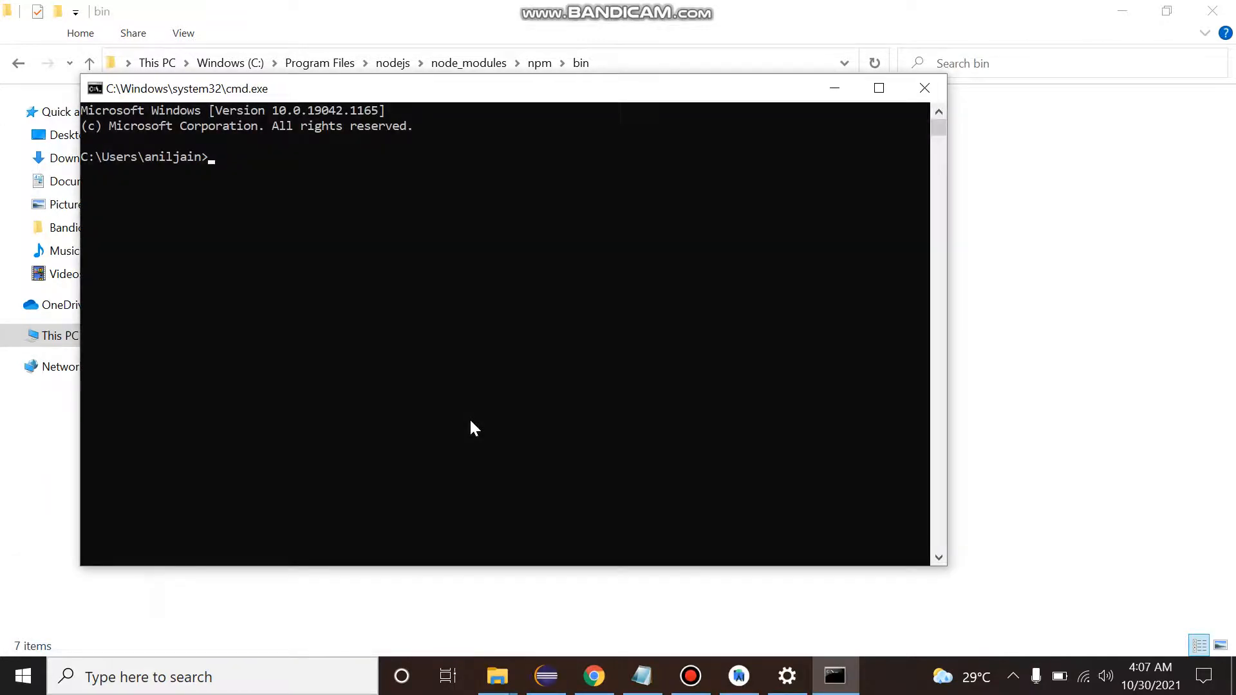
pyautogui.write('npm --version')
pyautogui.press('Return')
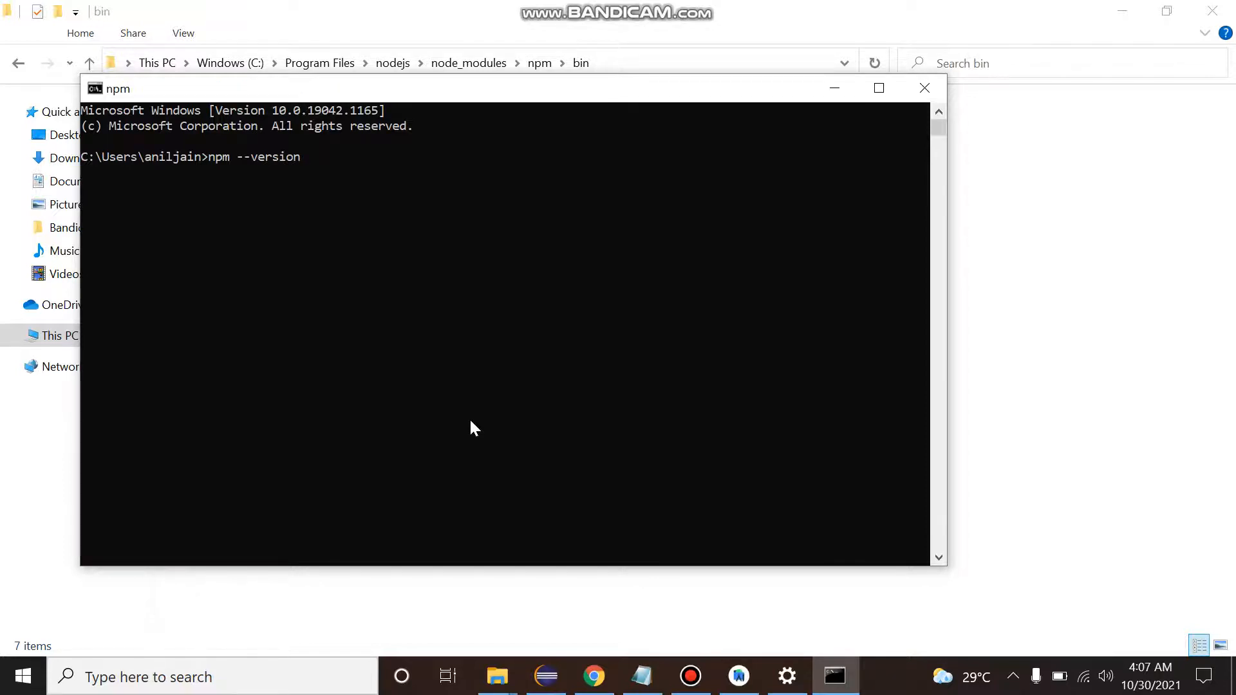